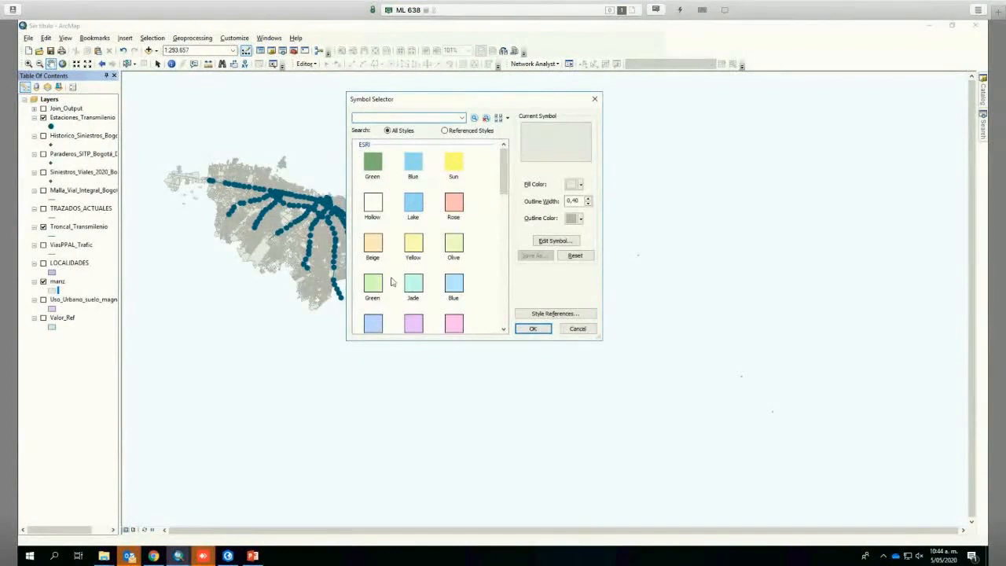
Apply the preset Green fill symbol to the manz layer.
click(374, 283)
click(534, 327)
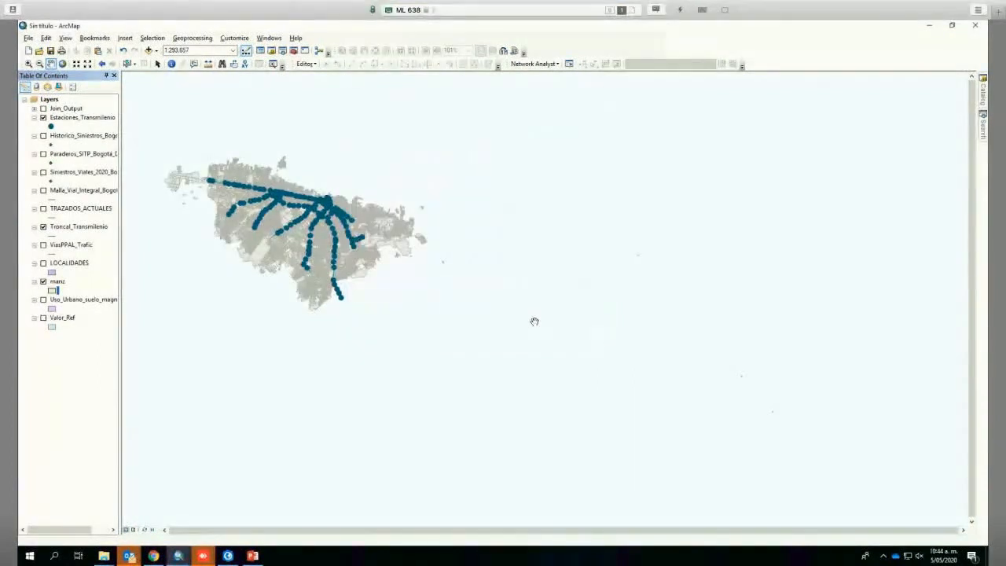
Change the Estaciones_Transmilenio symbol to the black Circle 1 marker at size 7.
click(50, 127)
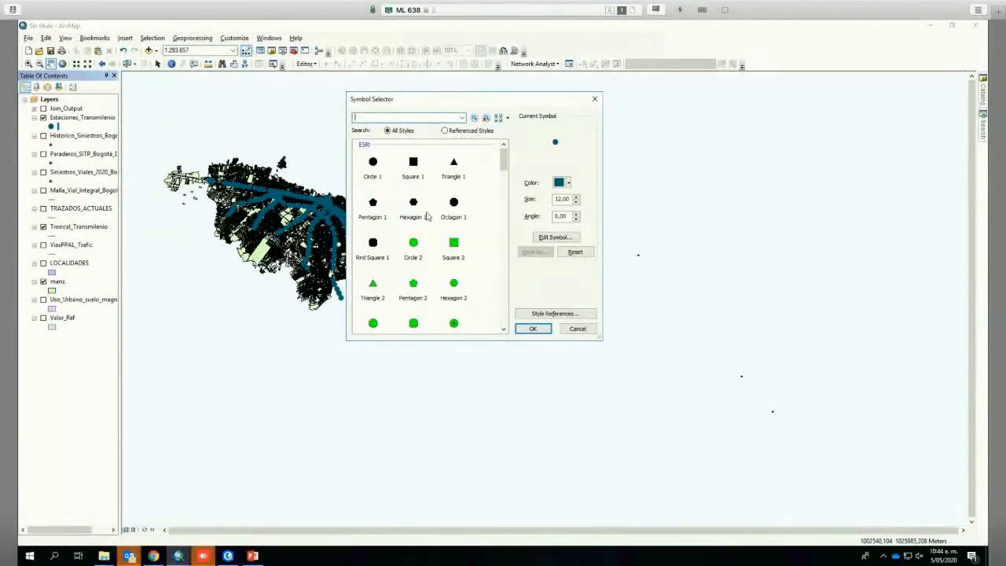
click(372, 162)
click(576, 202)
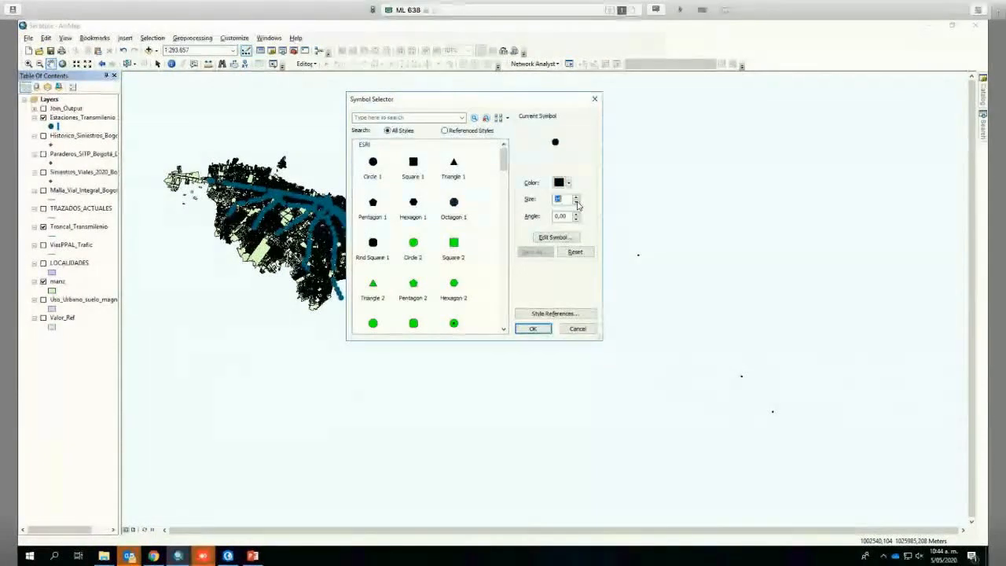
text(11)
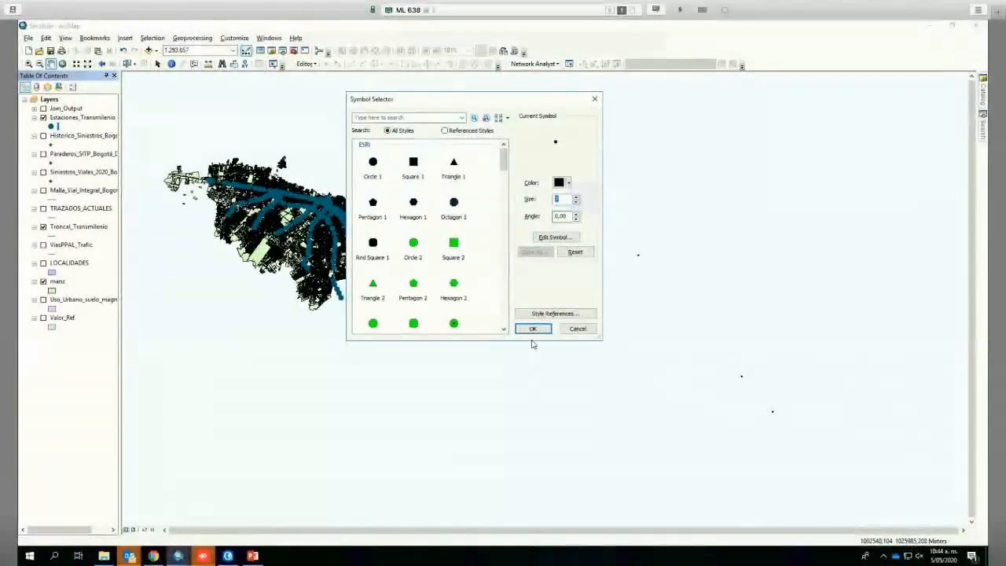
click(532, 328)
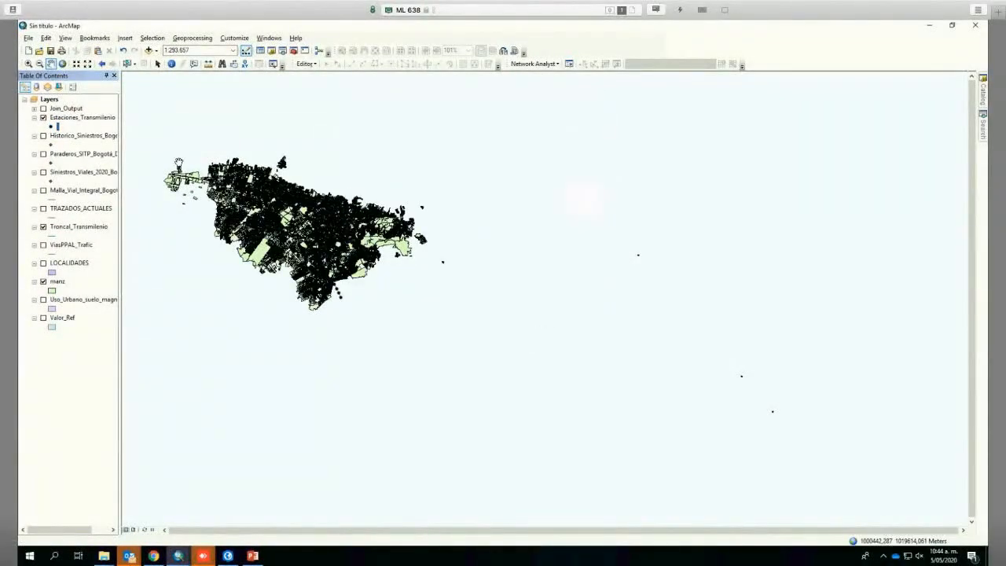
Show the LOCALIDADES layer over the full extent of the city, and hide it again.
drag(442, 313, 445, 315)
mouse_move(163, 161)
mouse_down()
mouse_move(310, 197)
mouse_move(367, 227)
mouse_up()
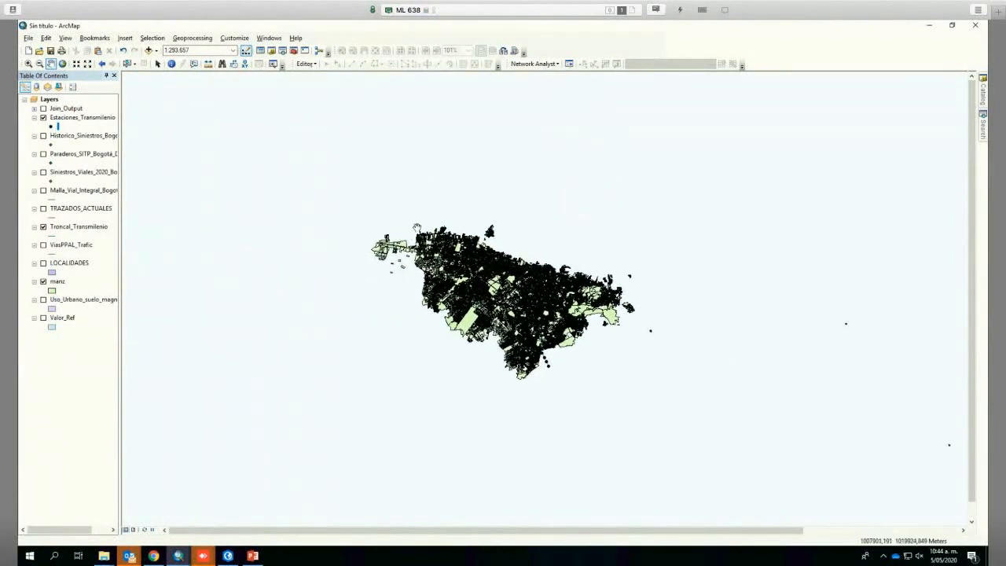
click(29, 64)
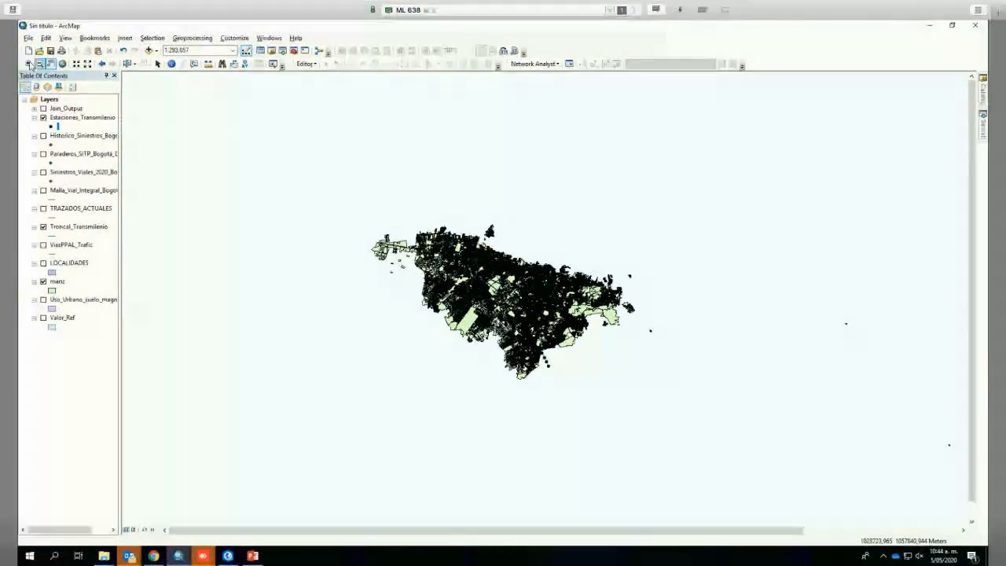
drag(356, 214, 663, 382)
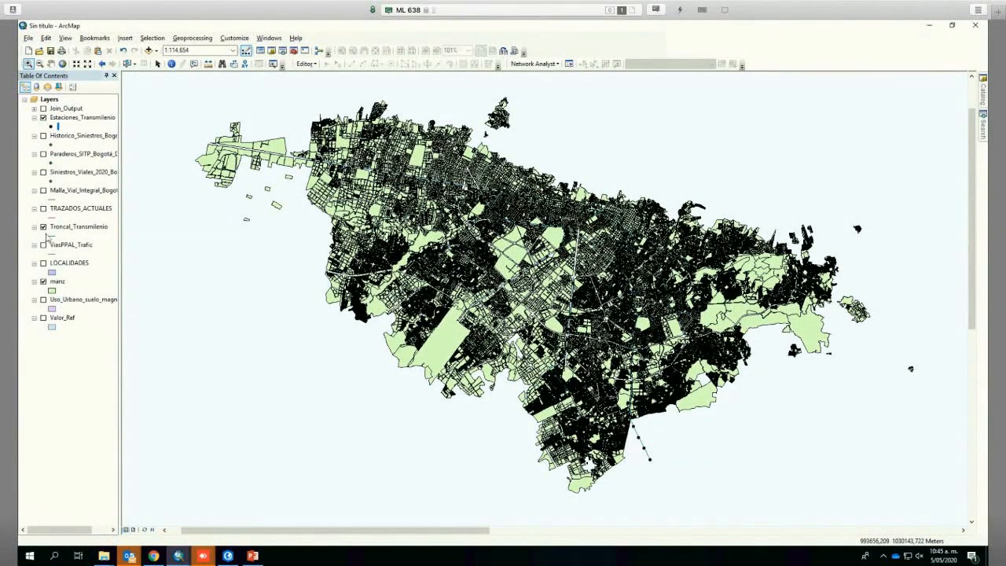
click(43, 263)
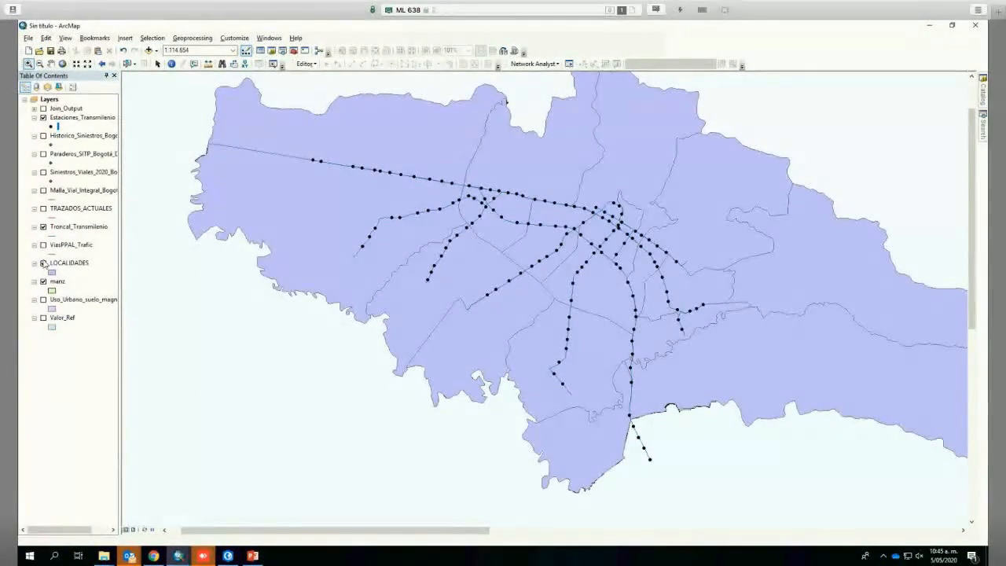
click(43, 264)
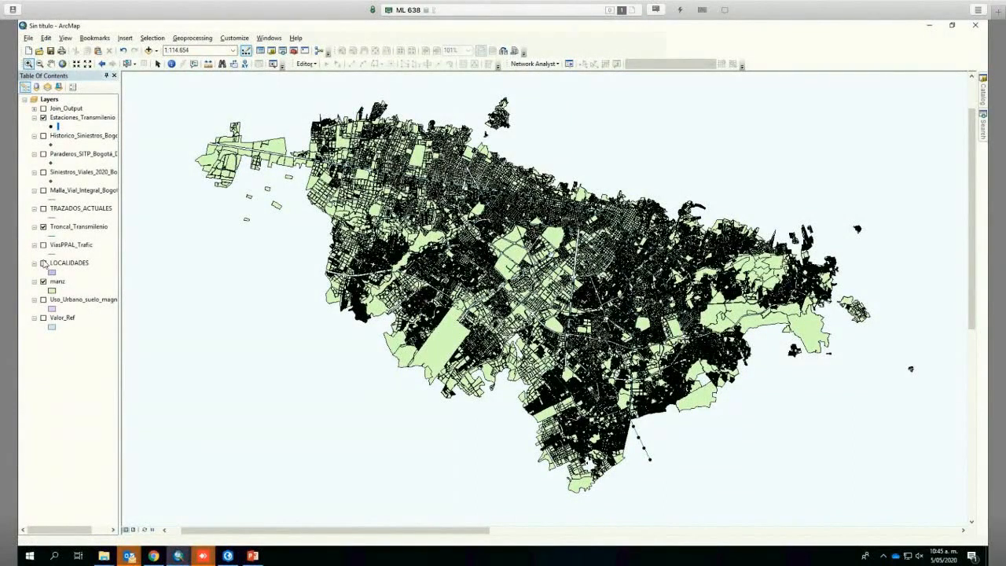
Set the manz layer's fill colour to a very light gray.
click(51, 285)
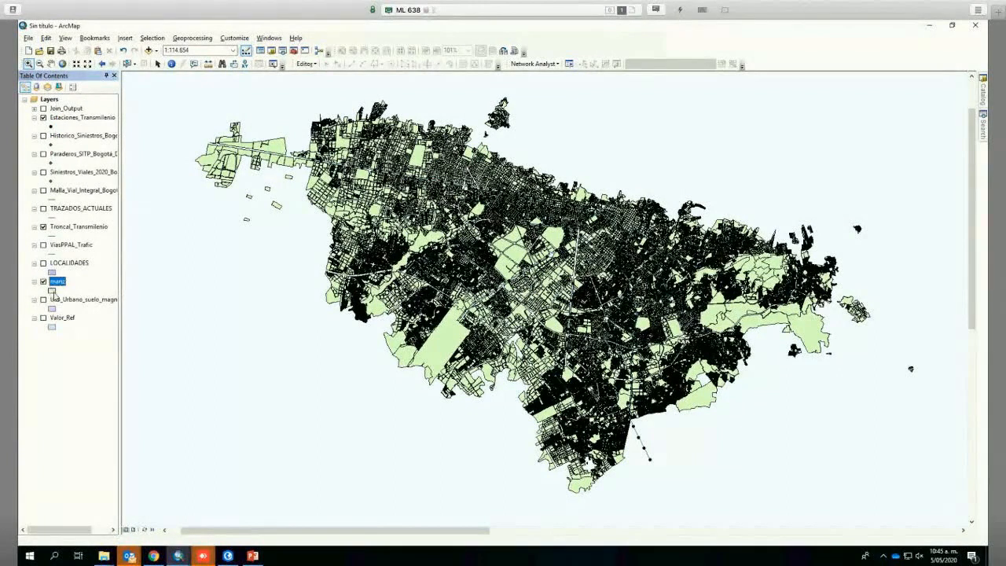
click(52, 290)
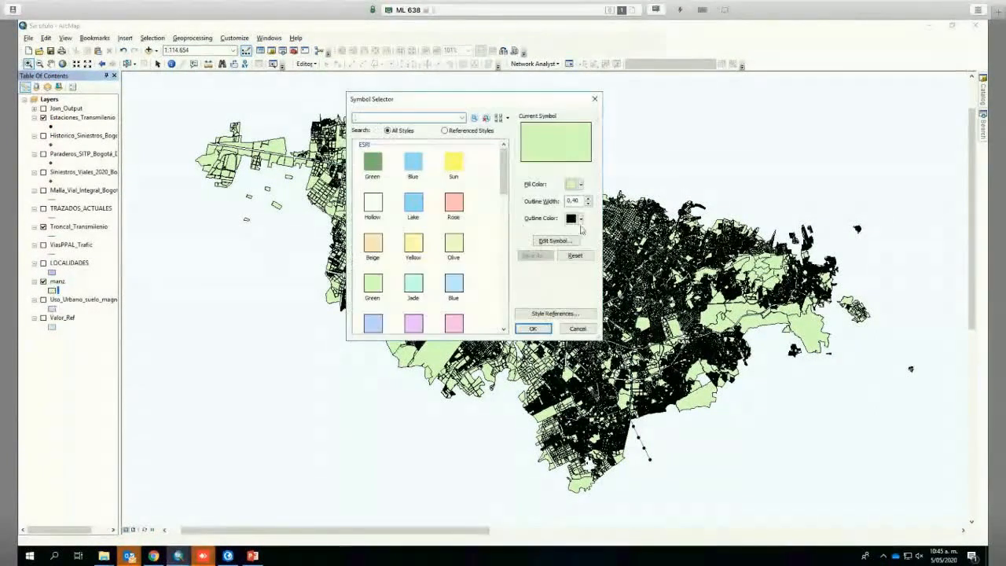
click(579, 184)
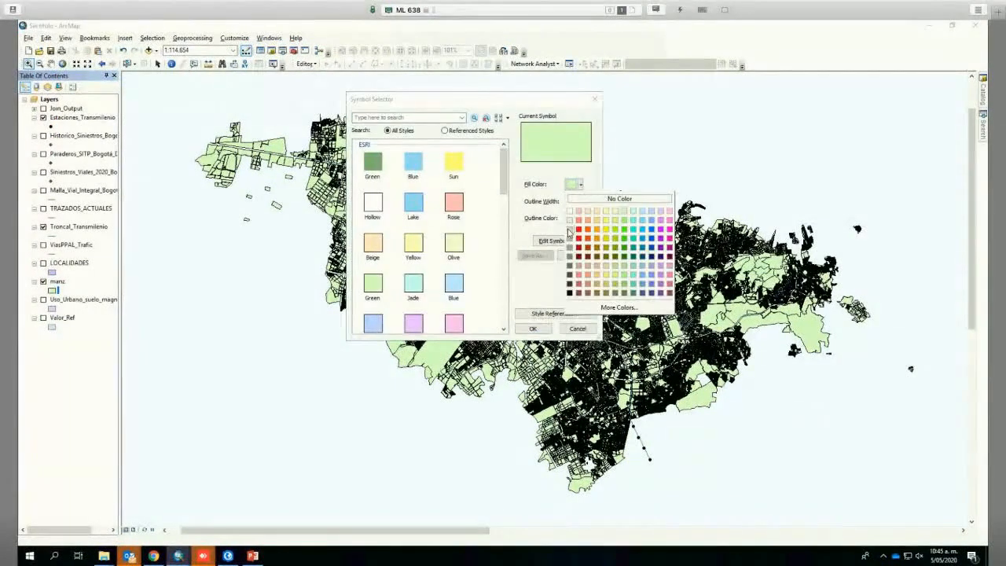
click(569, 230)
click(576, 184)
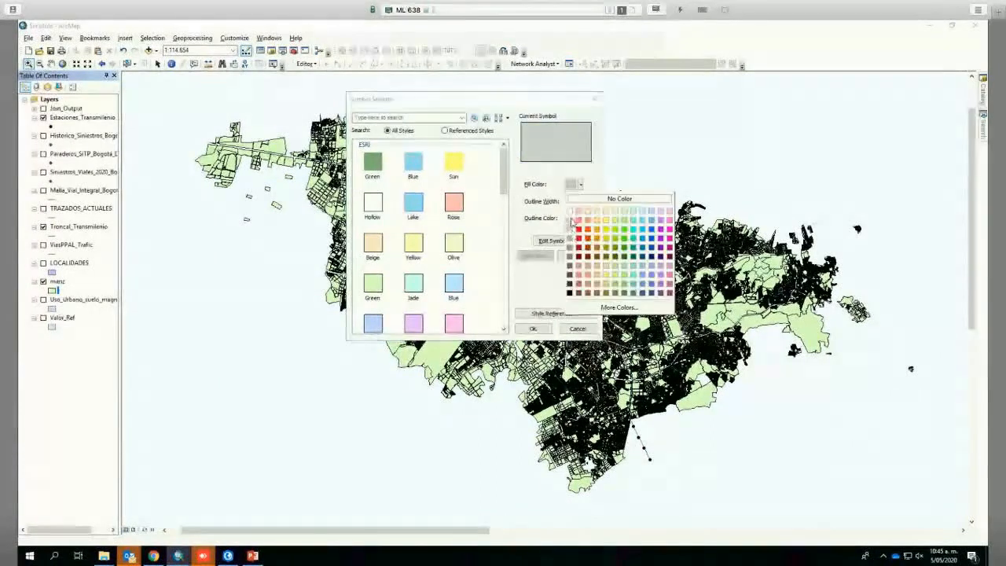
click(570, 221)
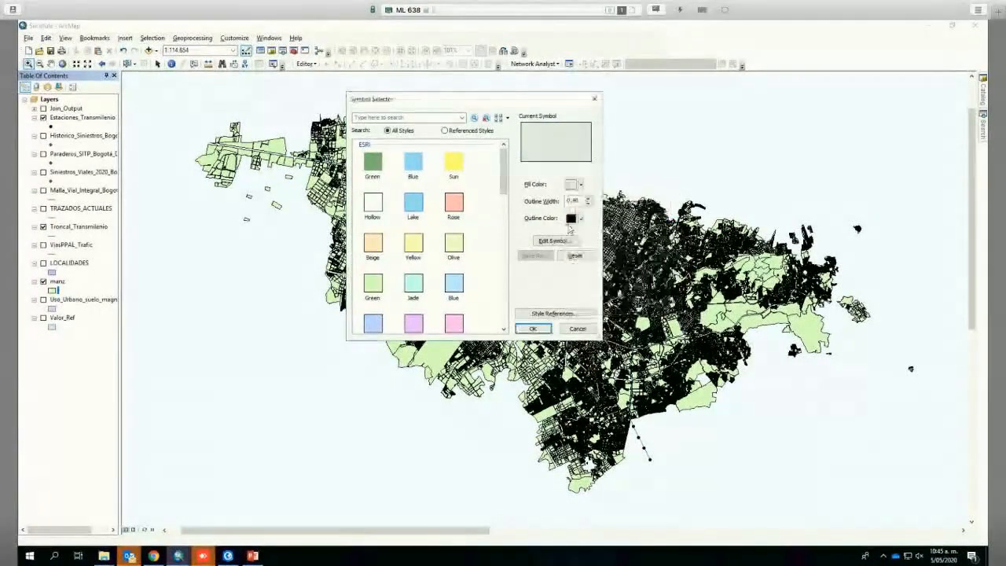
click(532, 328)
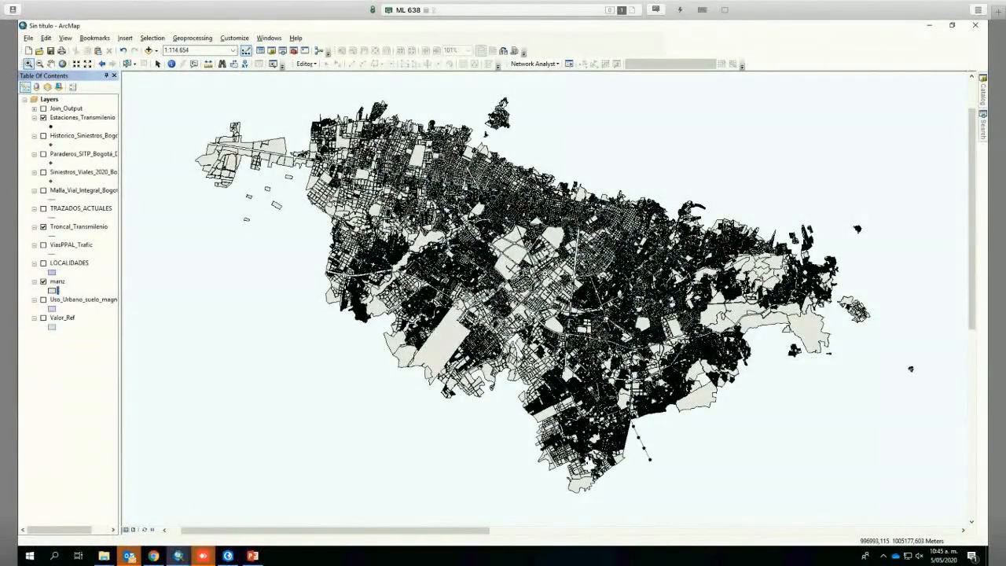
Set the manz layer's outline colour to a light gray matching its fill.
right_click(540, 272)
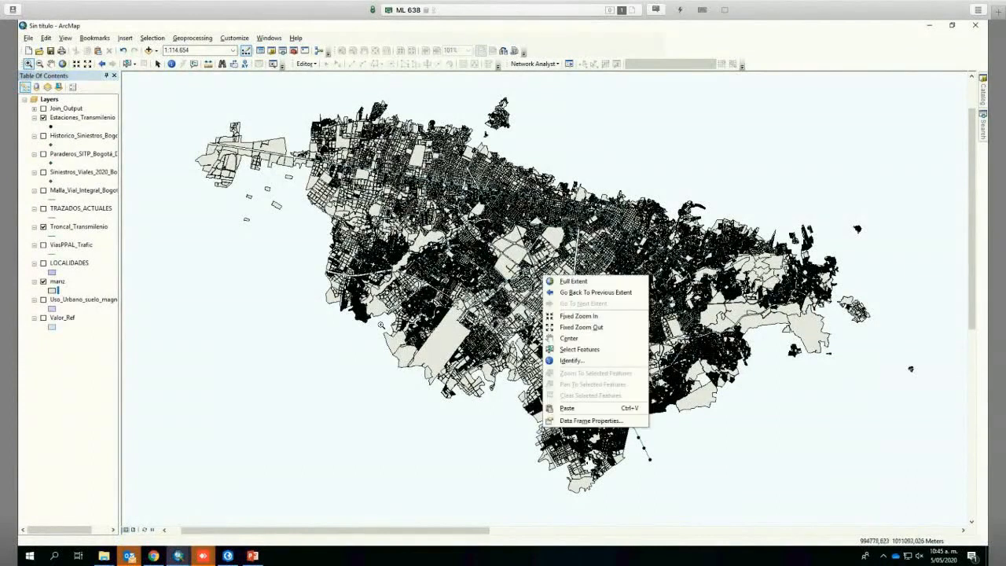
click(52, 291)
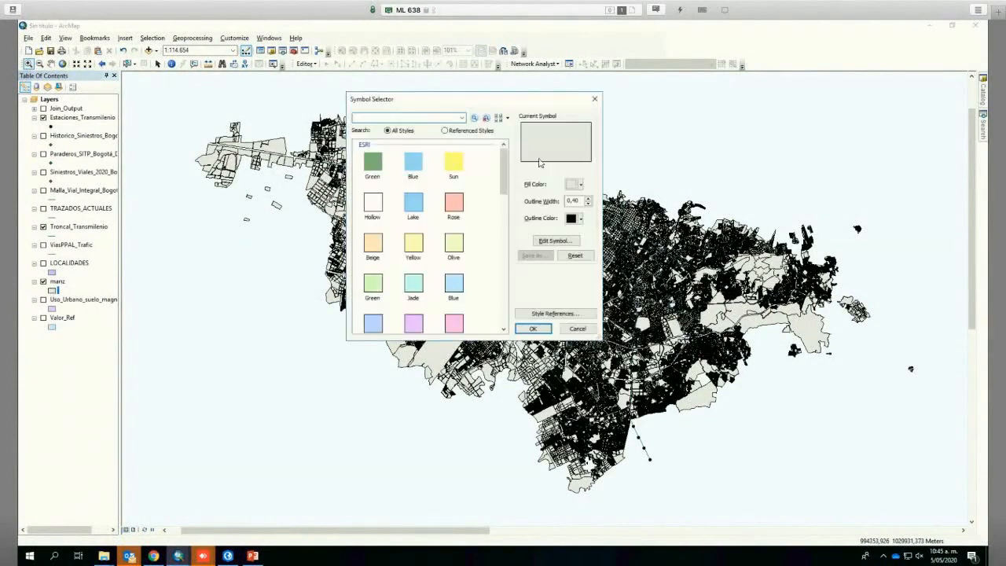
click(575, 218)
click(600, 256)
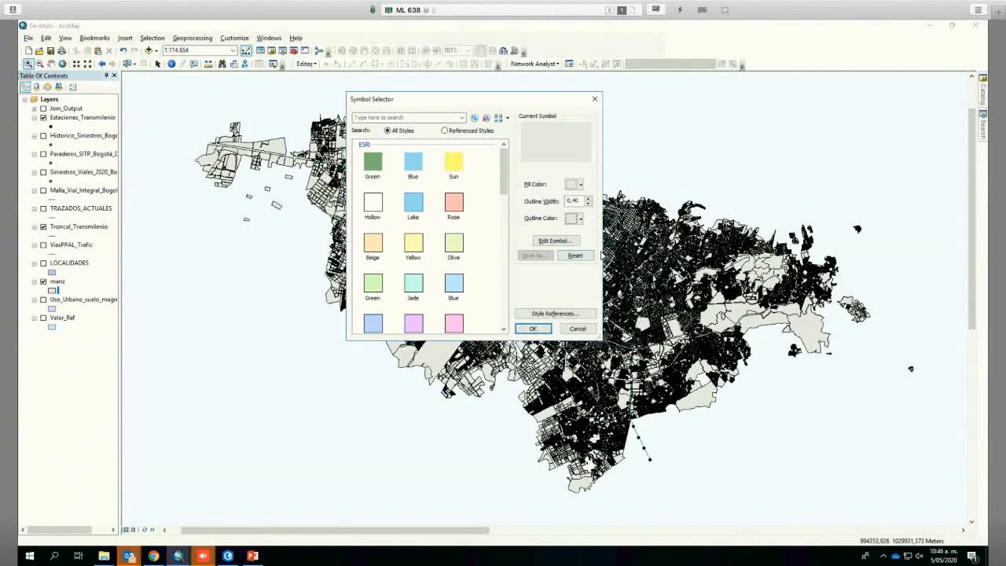
click(533, 329)
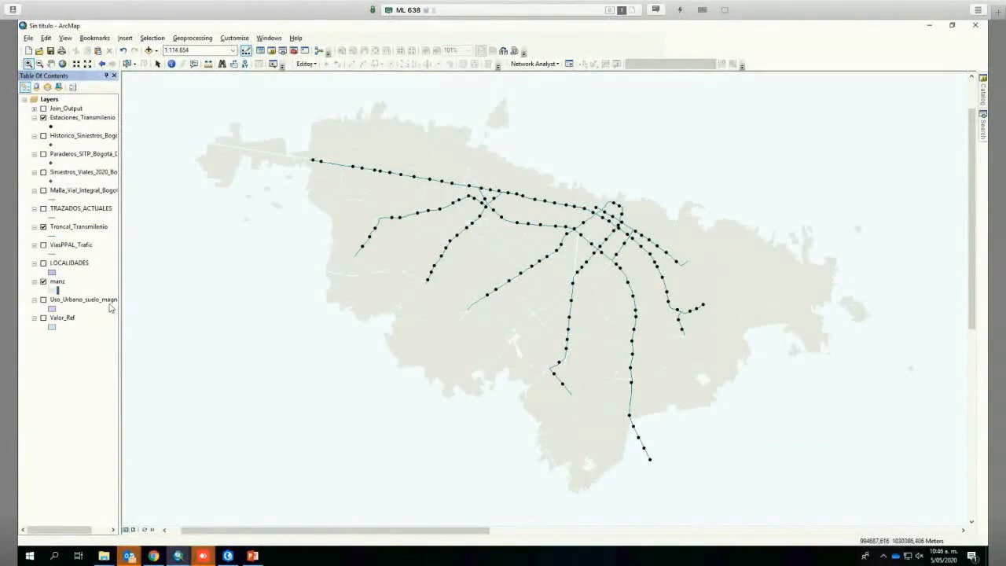
Give the manz layer a slightly darker gray outline and a dark gray fill.
click(54, 308)
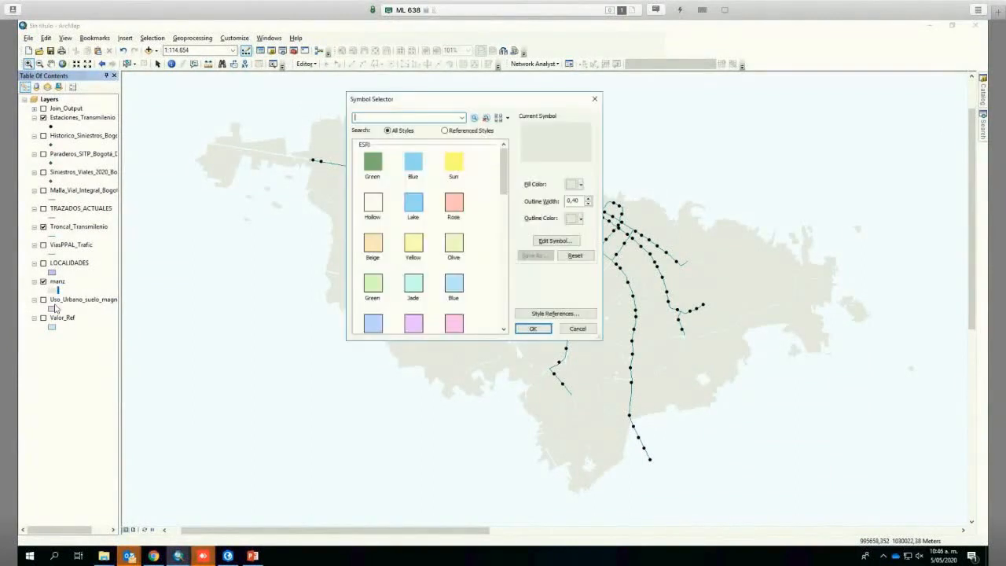
click(580, 217)
click(572, 268)
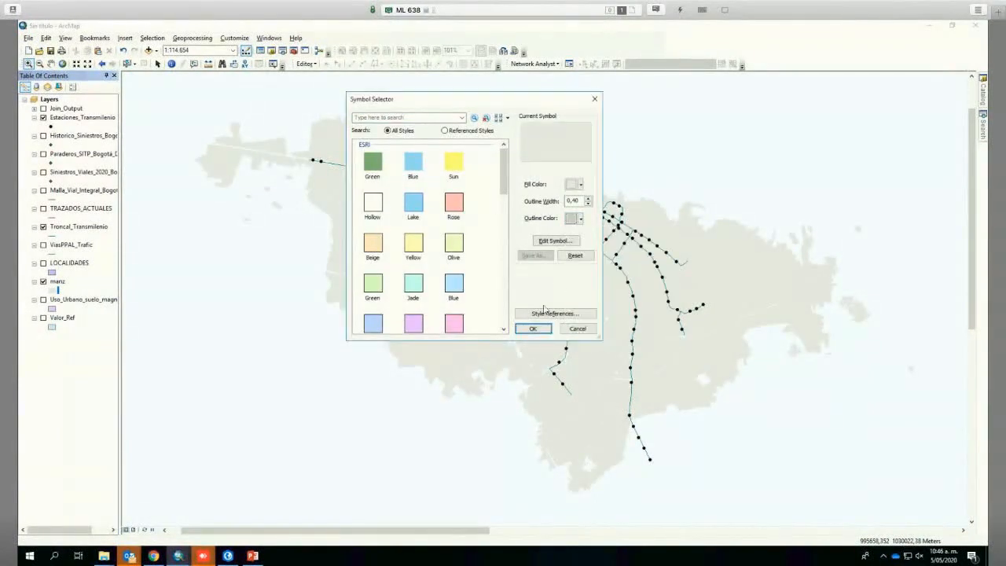
click(539, 329)
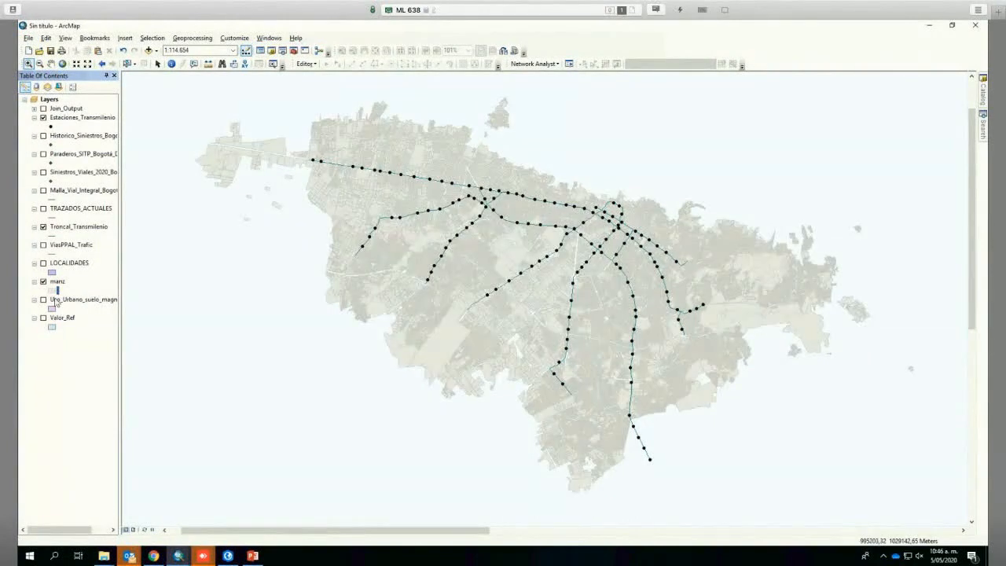
click(53, 291)
click(573, 186)
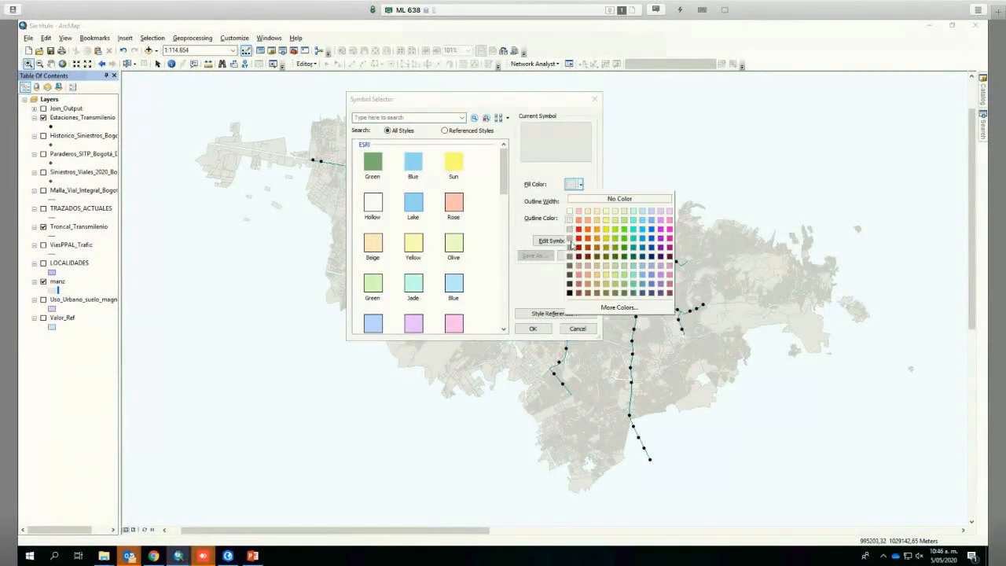
click(569, 265)
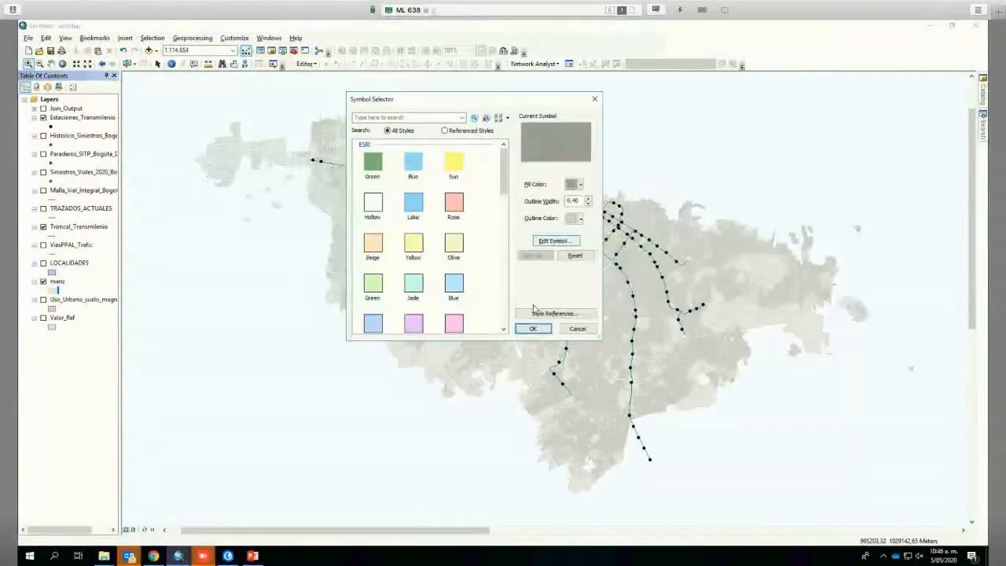
click(534, 329)
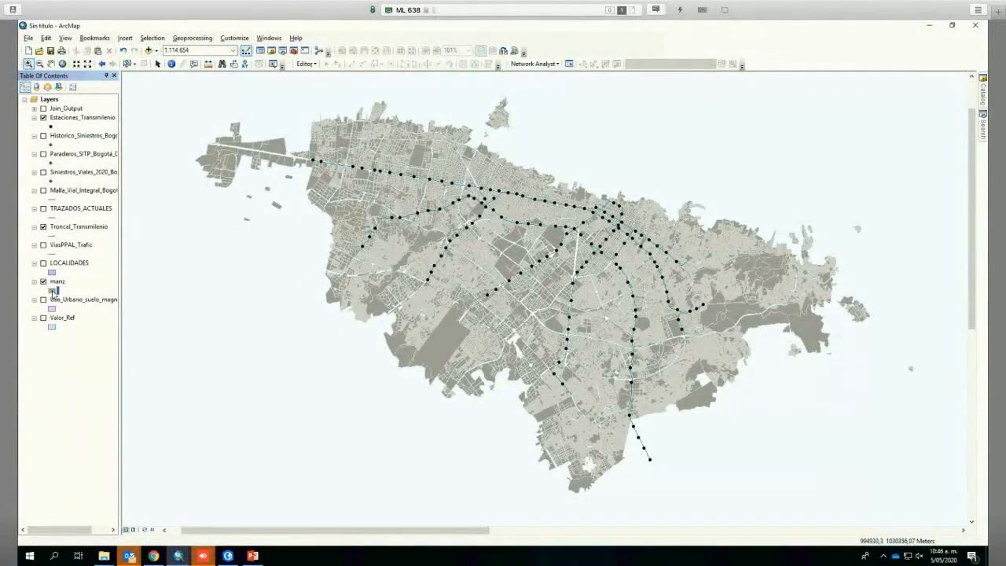
Restyle the manz layer with a medium gray fill and a light gray outline.
click(54, 290)
click(575, 184)
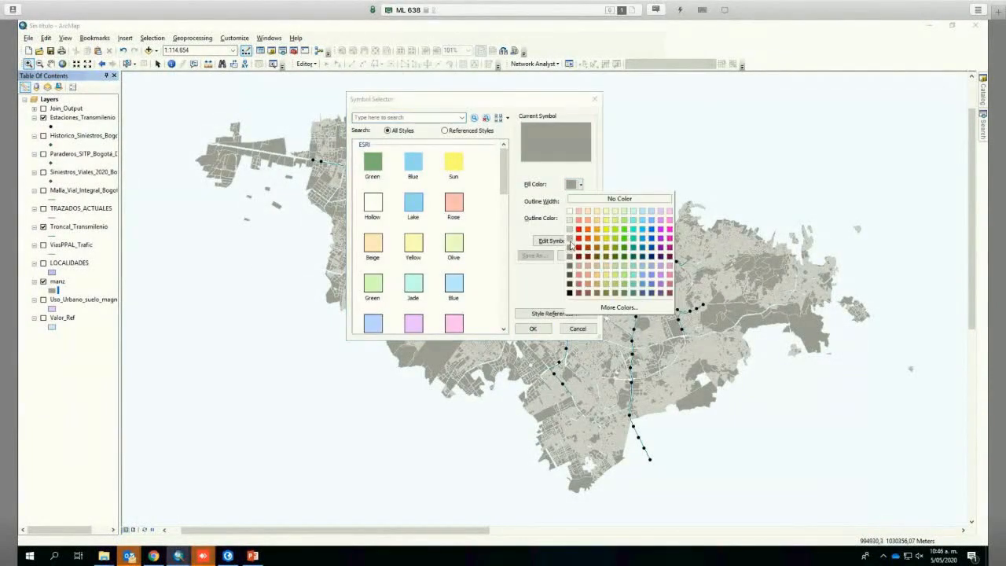
click(571, 243)
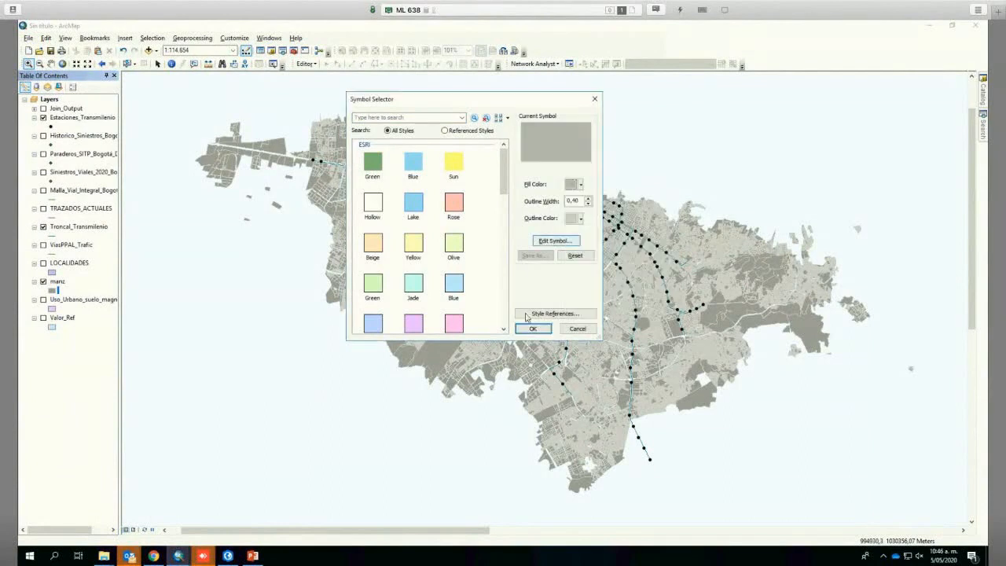
click(576, 220)
click(570, 245)
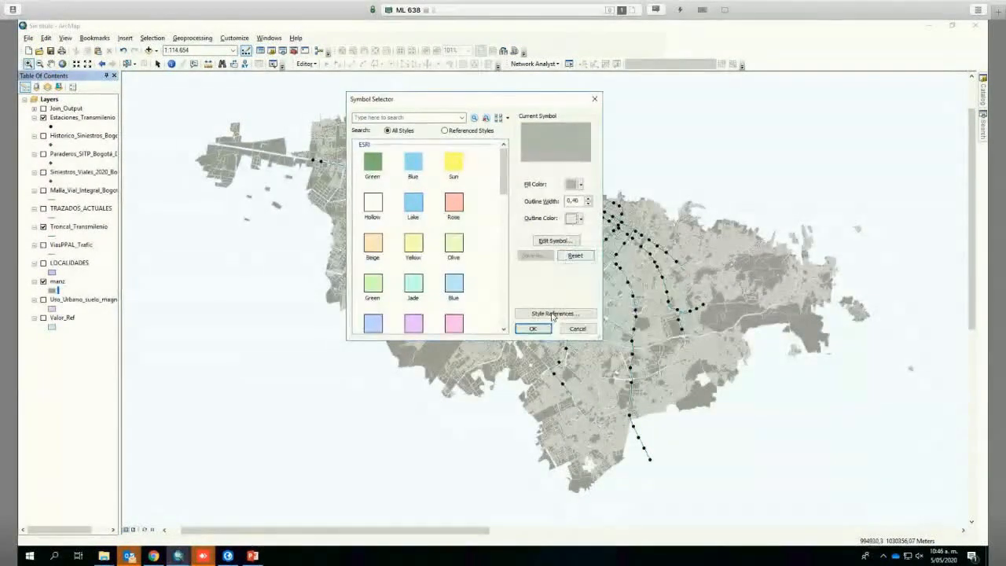
click(577, 185)
click(576, 187)
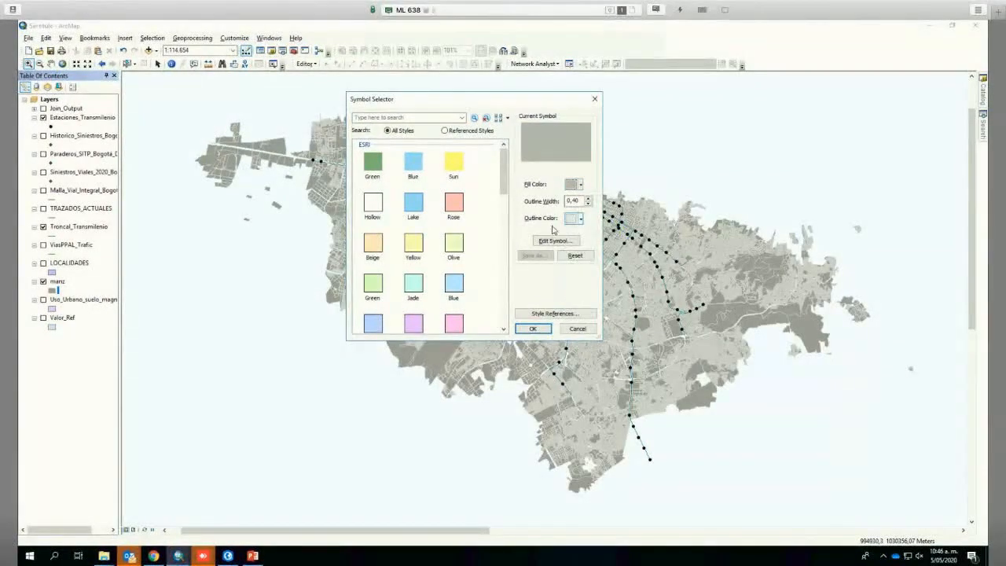
click(533, 328)
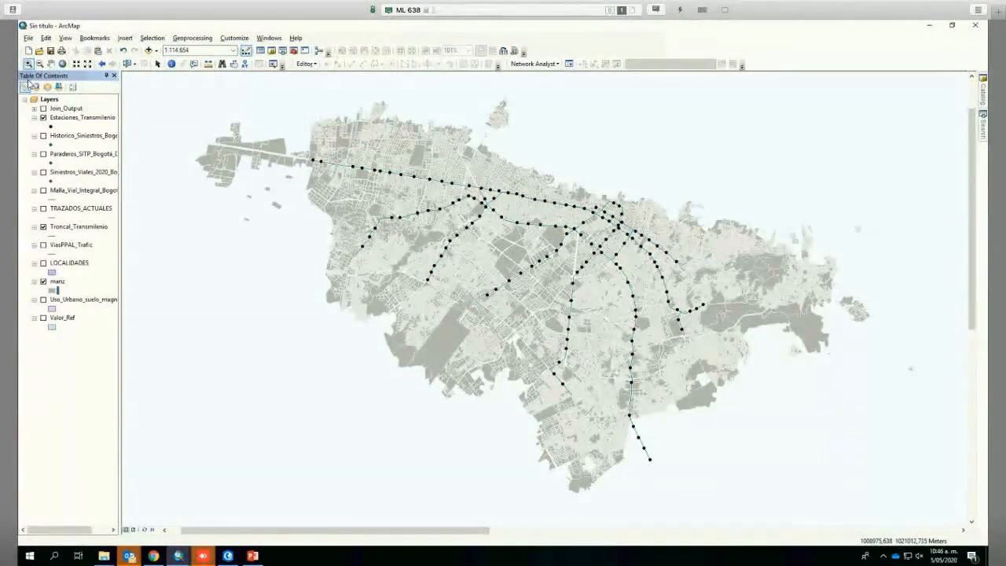
Try several marker symbols for the Estaciones_Transmilenio layer and select Circle 1.
click(51, 127)
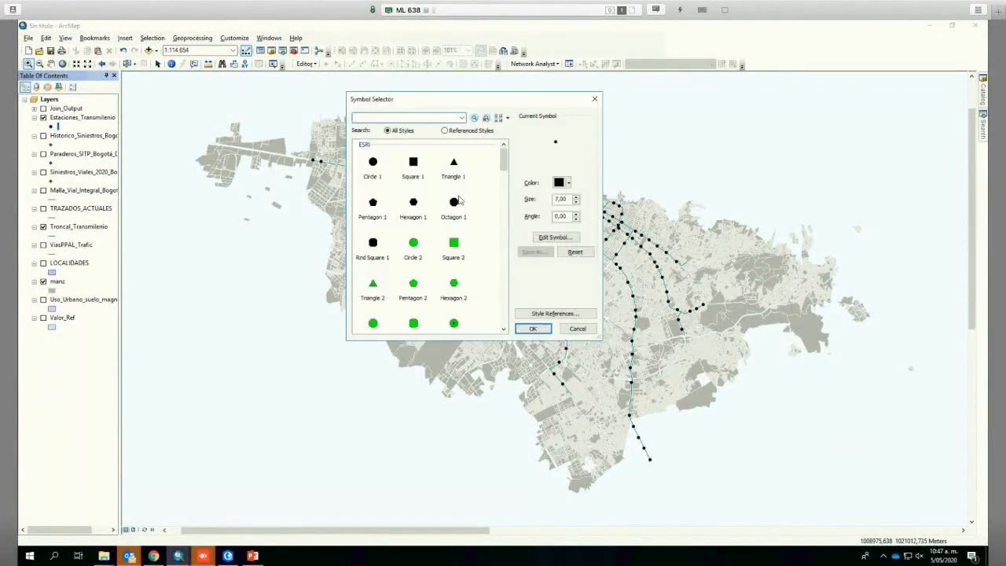
click(461, 164)
click(456, 214)
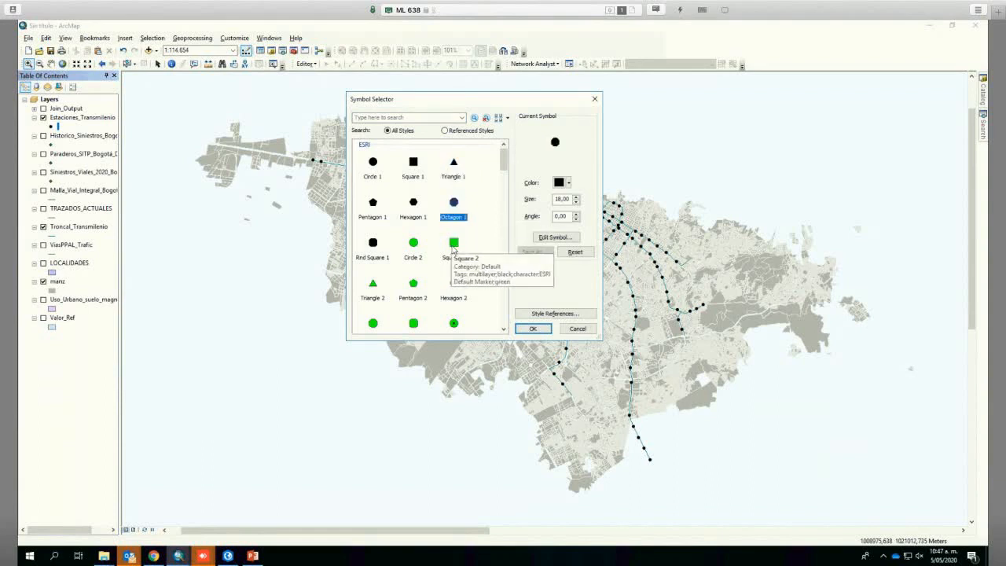
click(453, 245)
scroll(505, 162, down, 3)
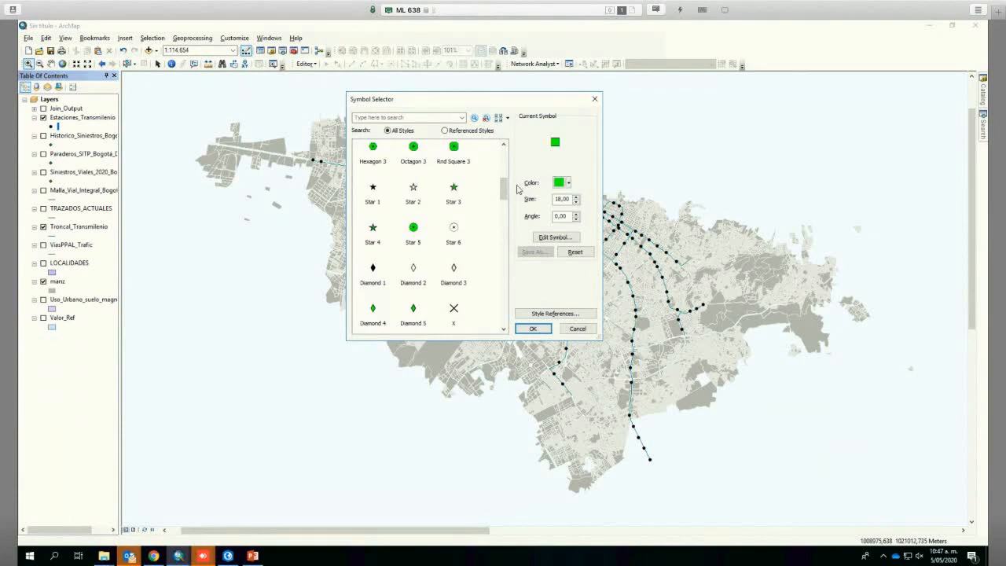
drag(505, 189, 505, 153)
click(373, 162)
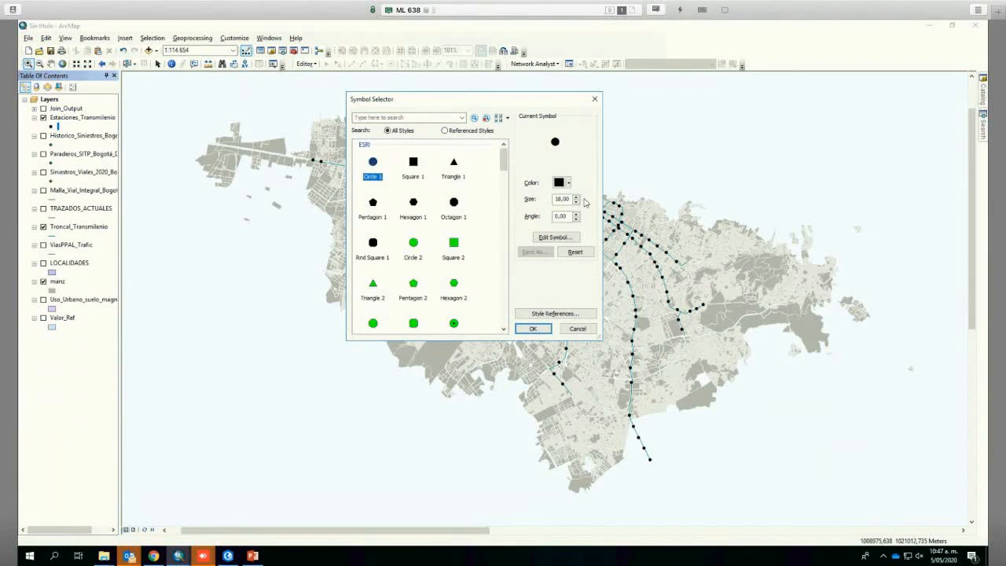
Colour the Estaciones_Transmilenio circle marker dark blue and apply it at size 18.
double_click(563, 198)
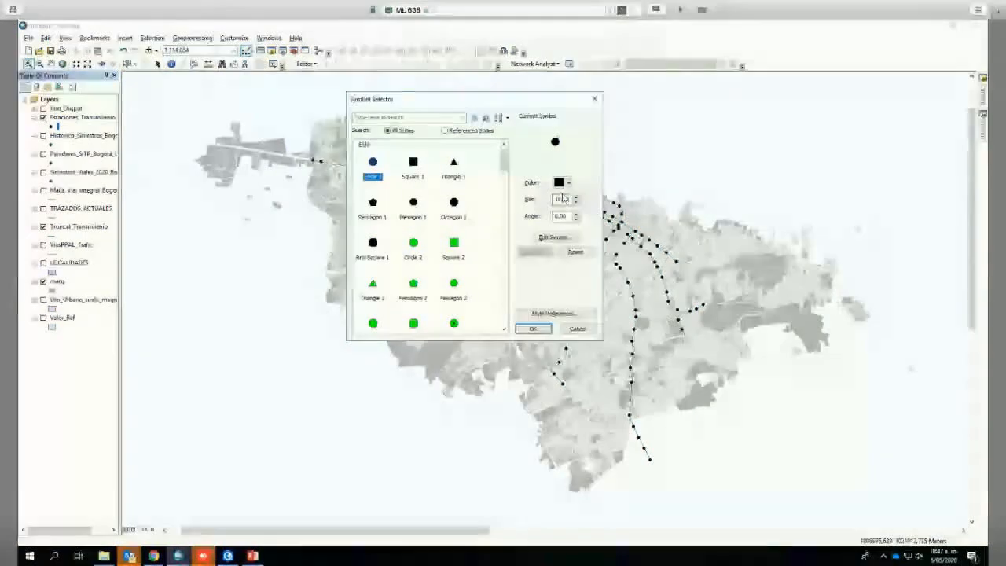
click(568, 183)
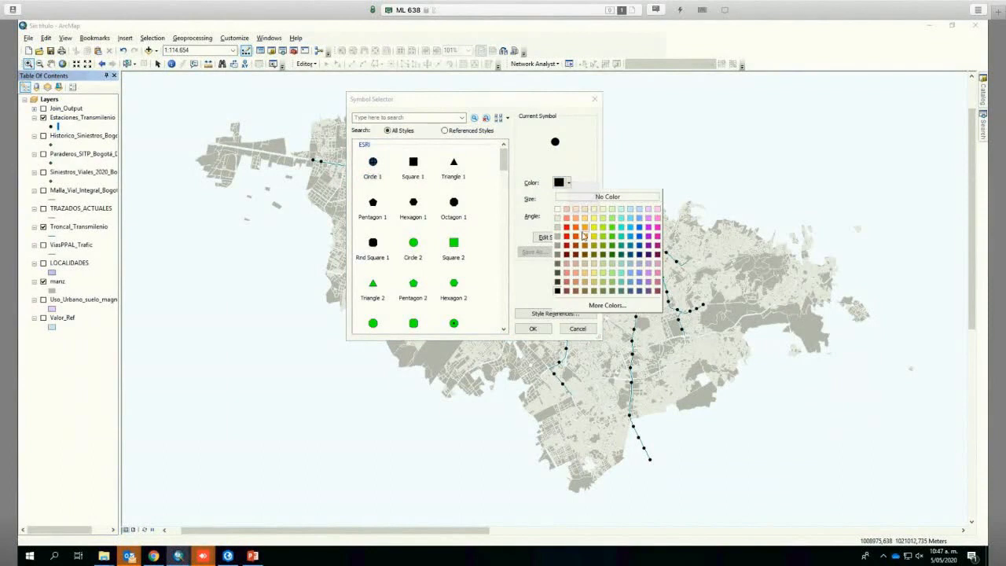
click(639, 255)
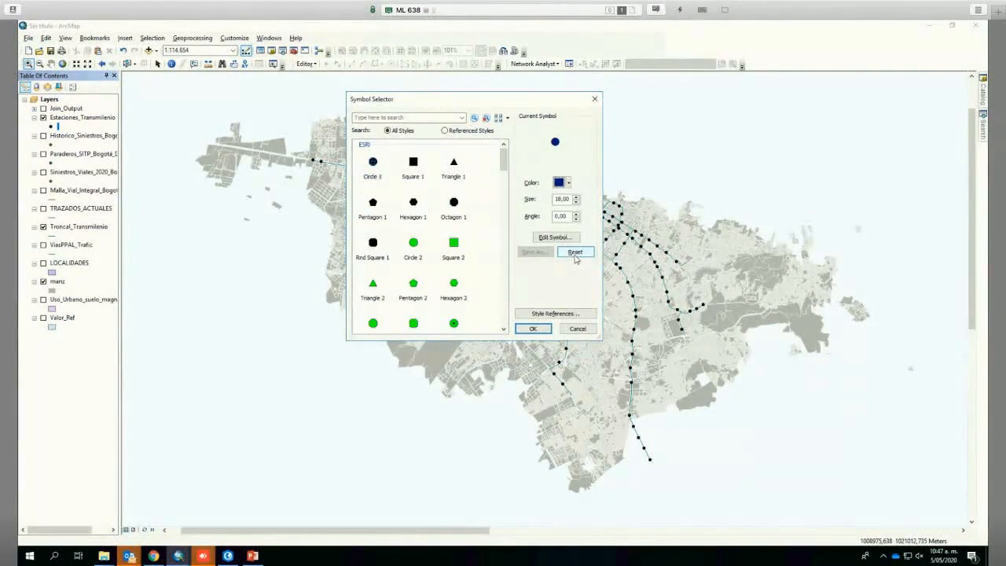
click(533, 329)
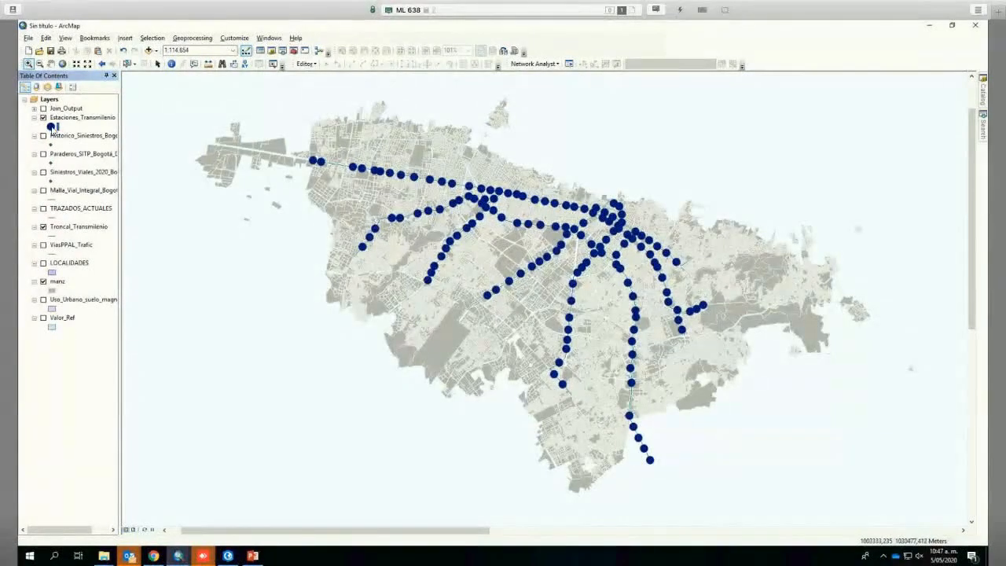
Set the Estaciones_Transmilenio marker size to 12.
click(576, 204)
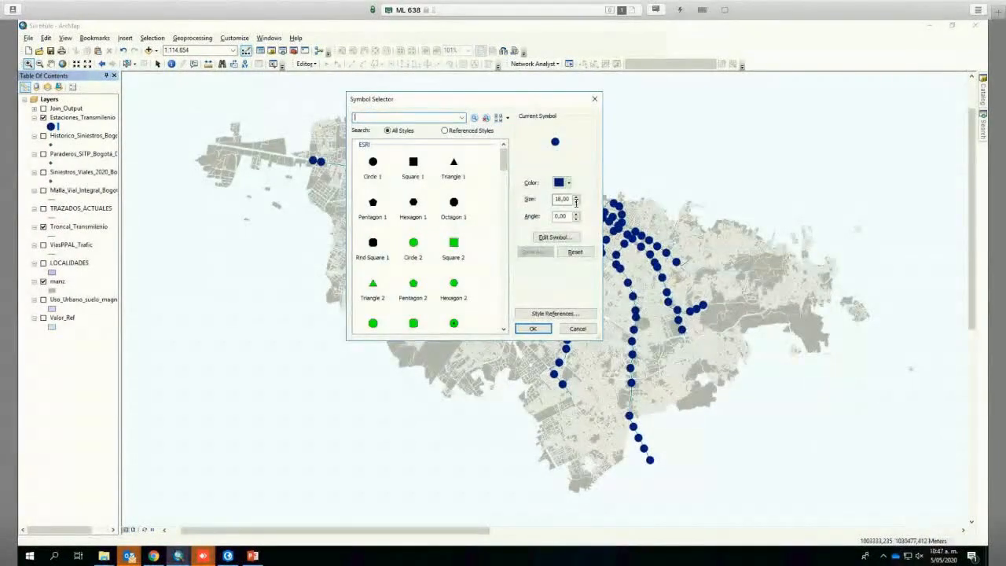
click(576, 203)
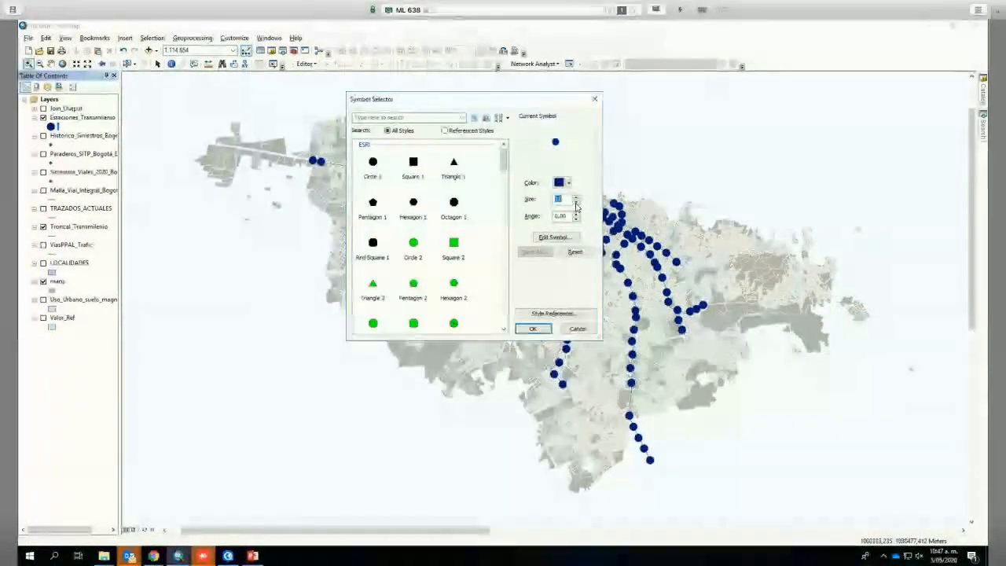
click(541, 328)
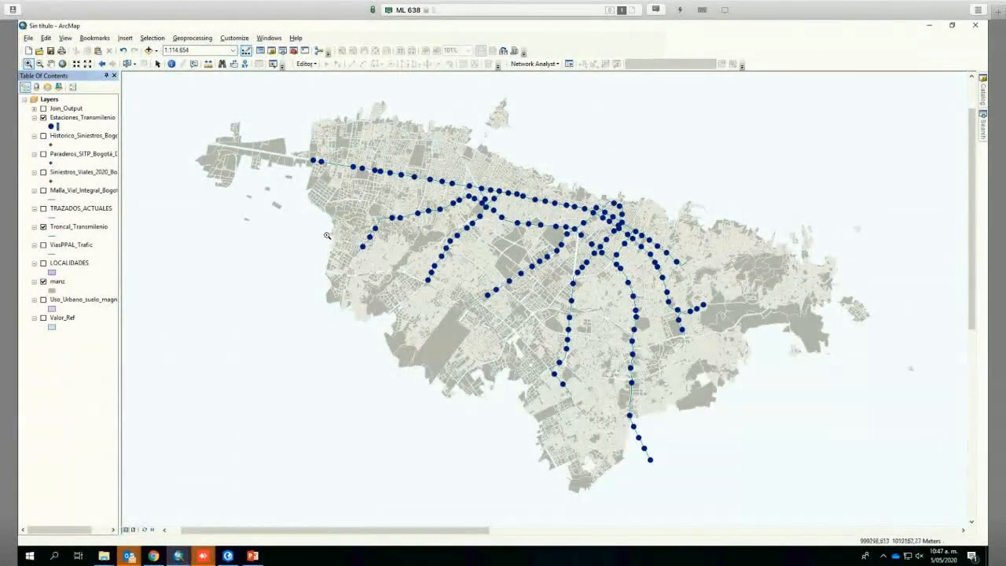
Shift the Estaciones_Transmilenio marker colour to a dark teal blue by raising the green component of its RGB mix.
click(50, 126)
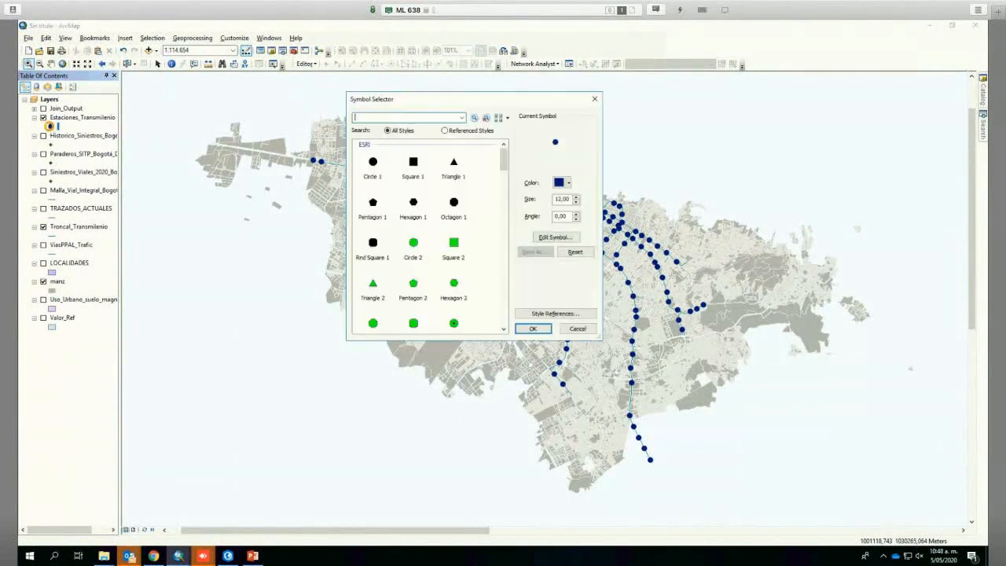
click(562, 182)
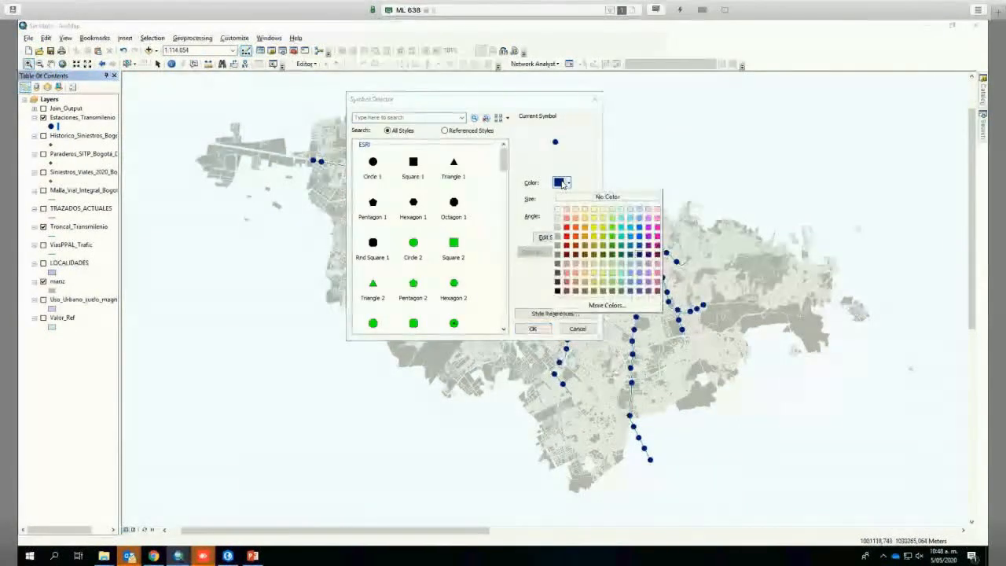
click(628, 306)
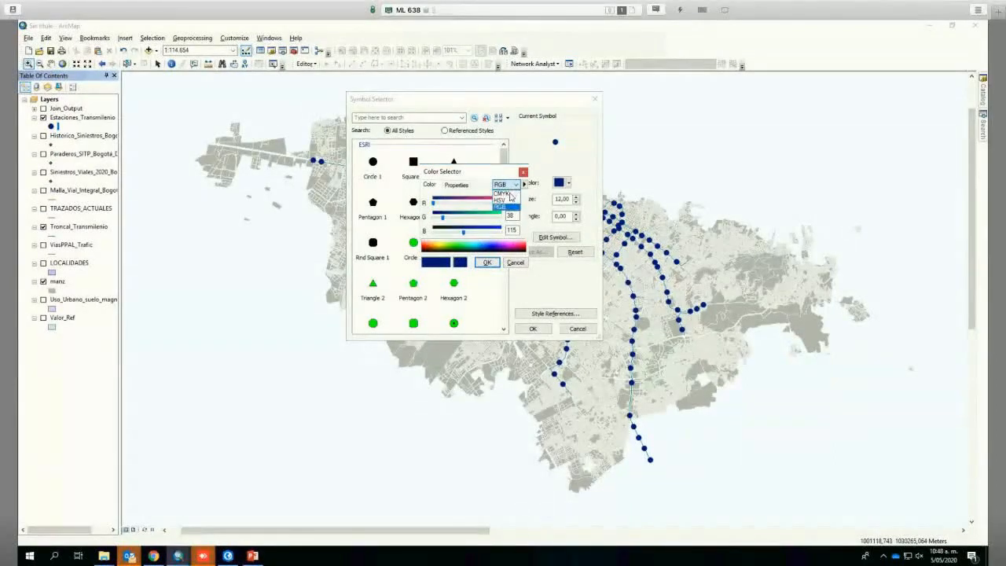
click(515, 184)
click(504, 188)
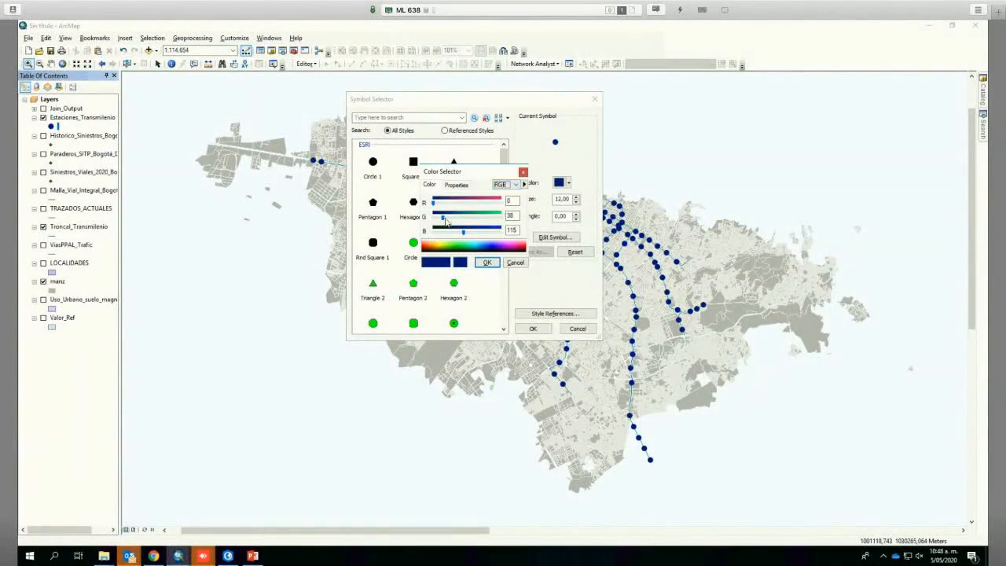
click(448, 220)
drag(468, 221, 430, 222)
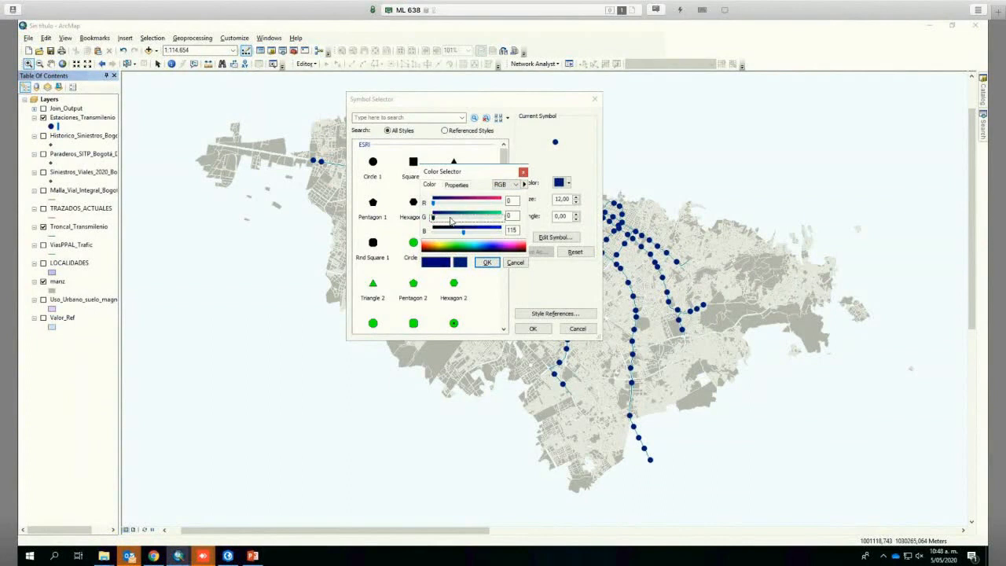
click(487, 261)
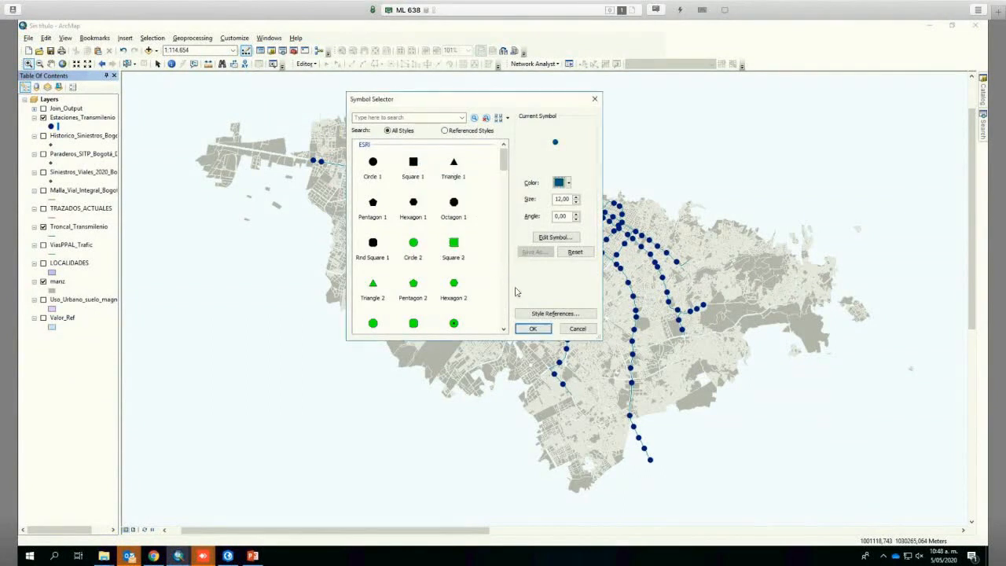
click(534, 329)
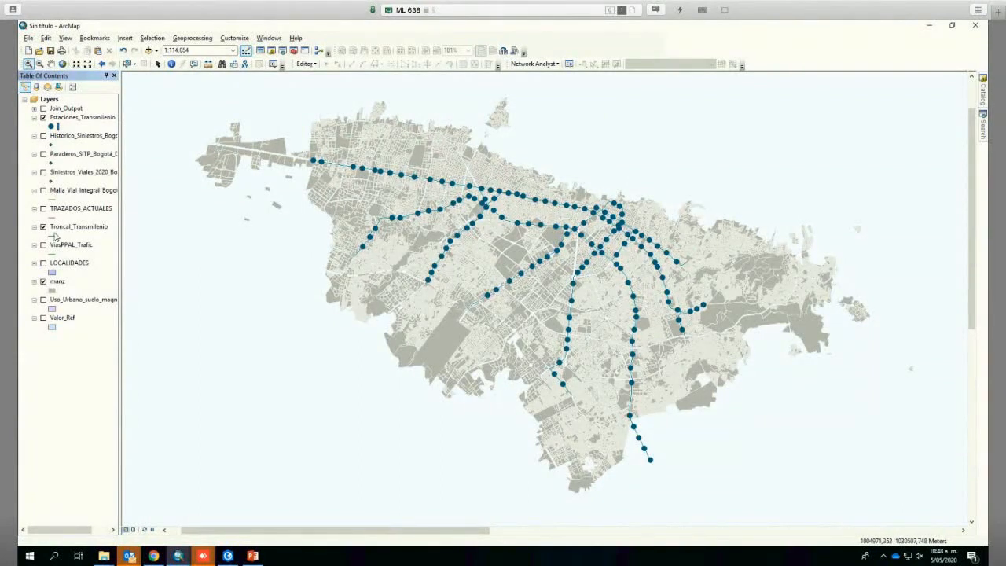
Set the Troncal_Transmilenio line width to 1,5.
click(52, 237)
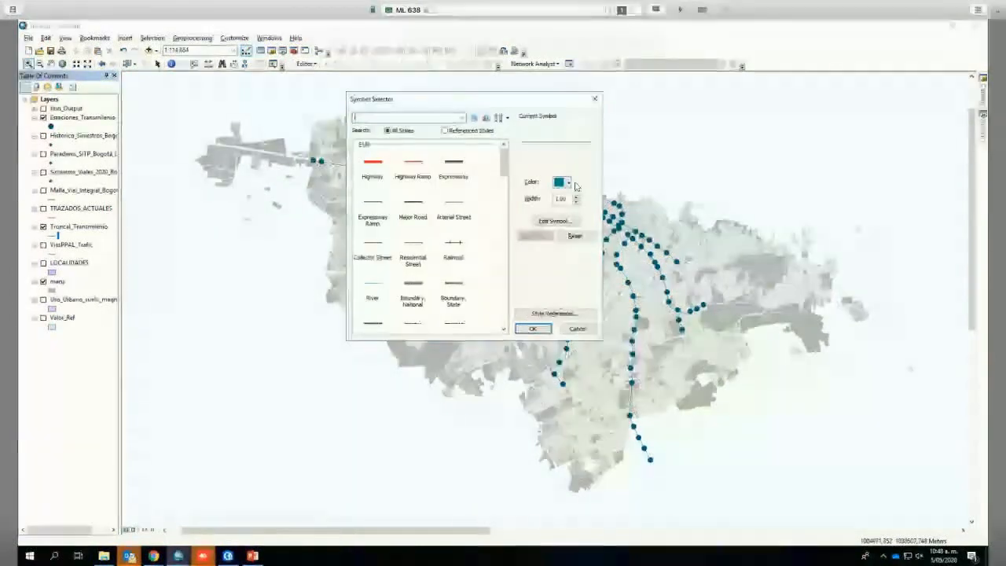
double_click(562, 199)
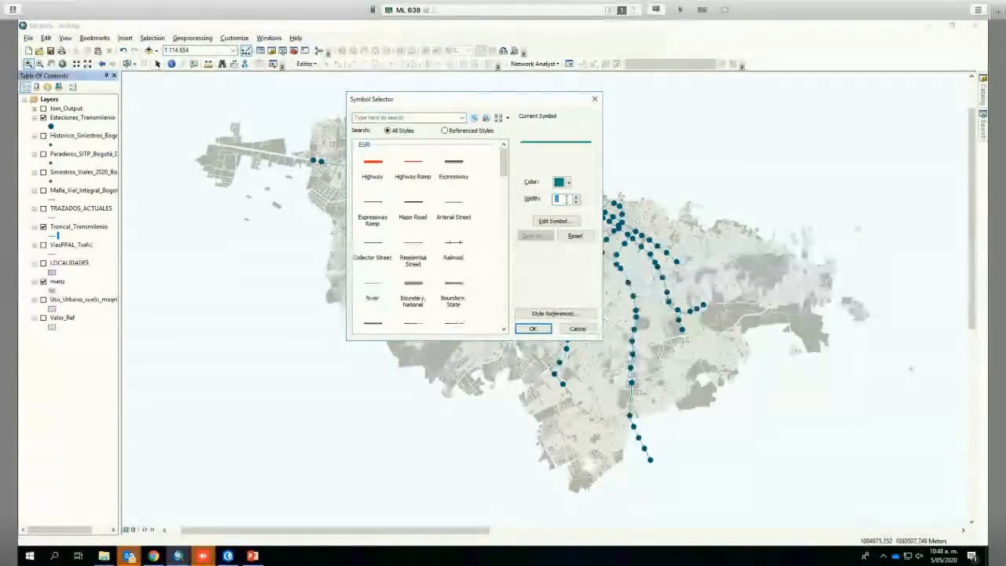
text(1,5)
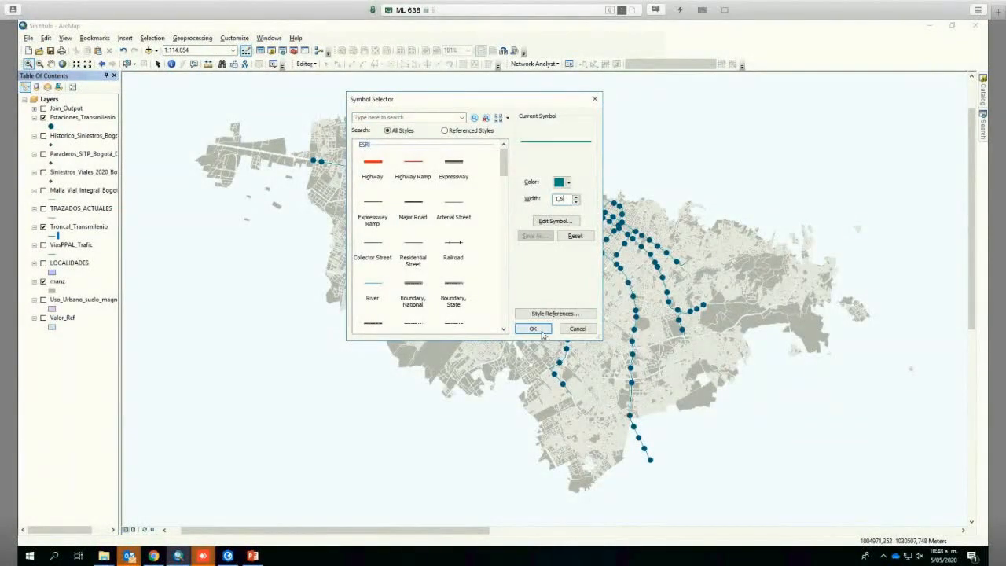
click(533, 329)
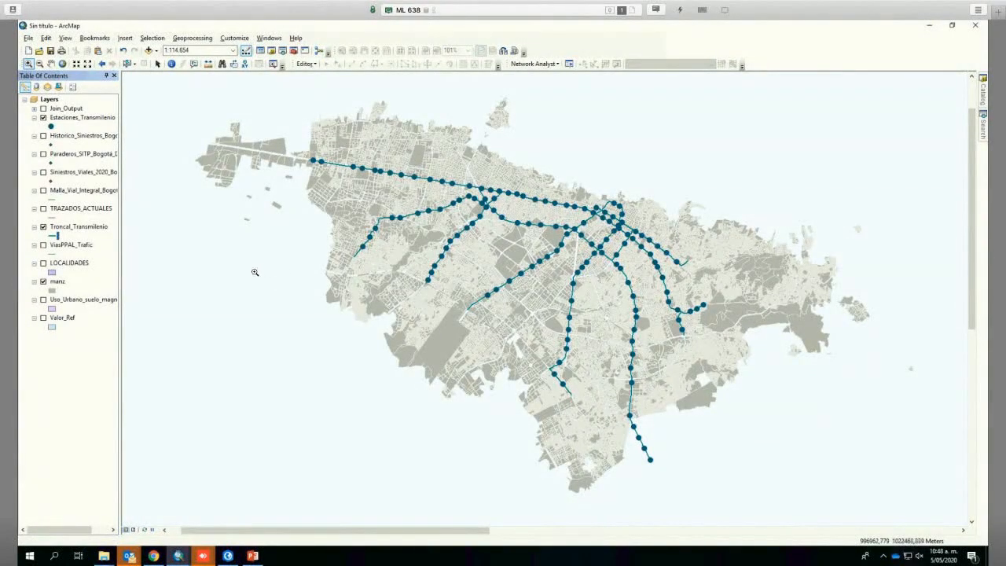
Examine the attribute table of Troncal_Transmilenio for a field suited to classifying the trunk lines.
right_click(63, 226)
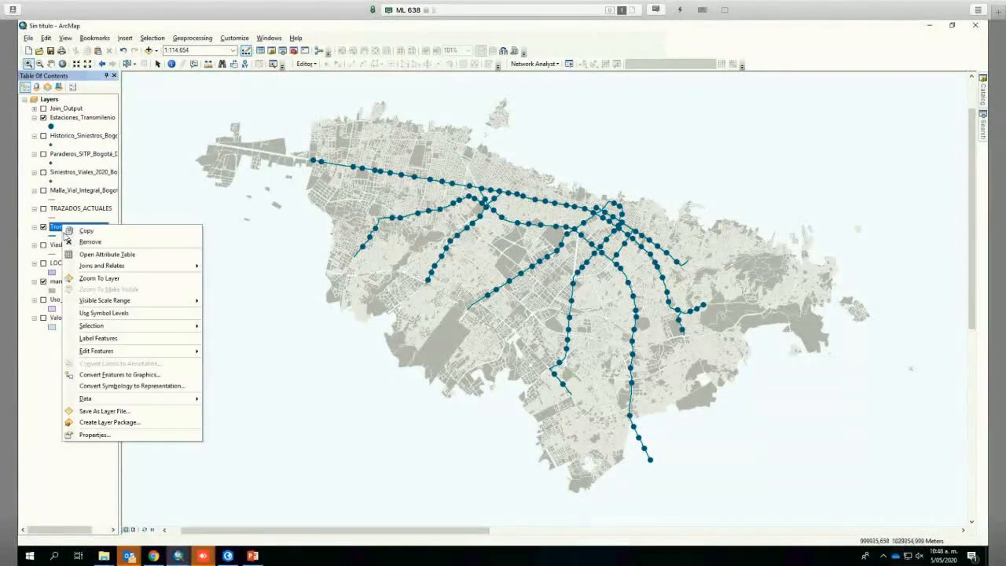
click(109, 255)
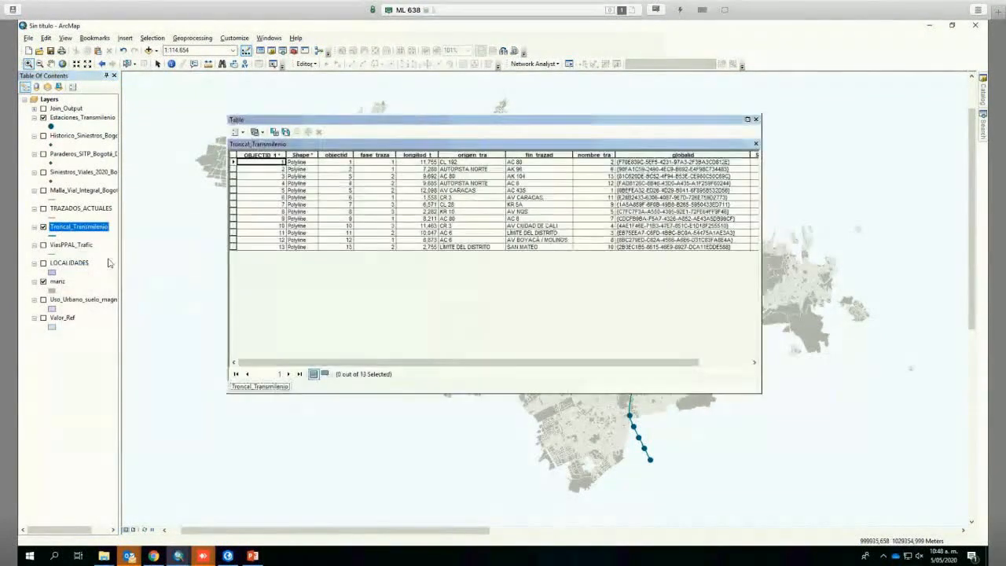
click(756, 119)
Categorize the Troncal_Transmilenio symbology by unique values of the fase_traza field, turning off the symbol for all other values.
right_click(75, 227)
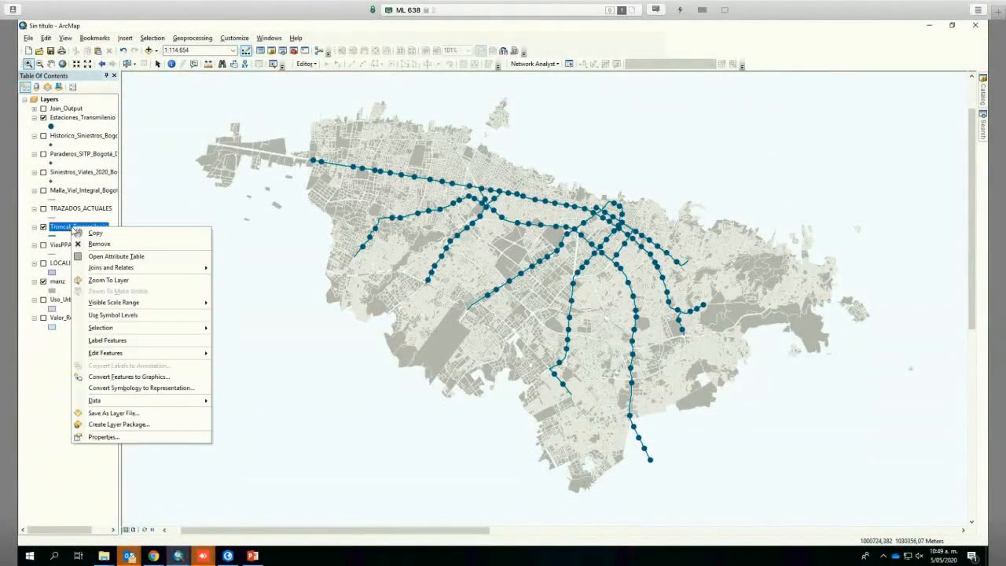
click(103, 436)
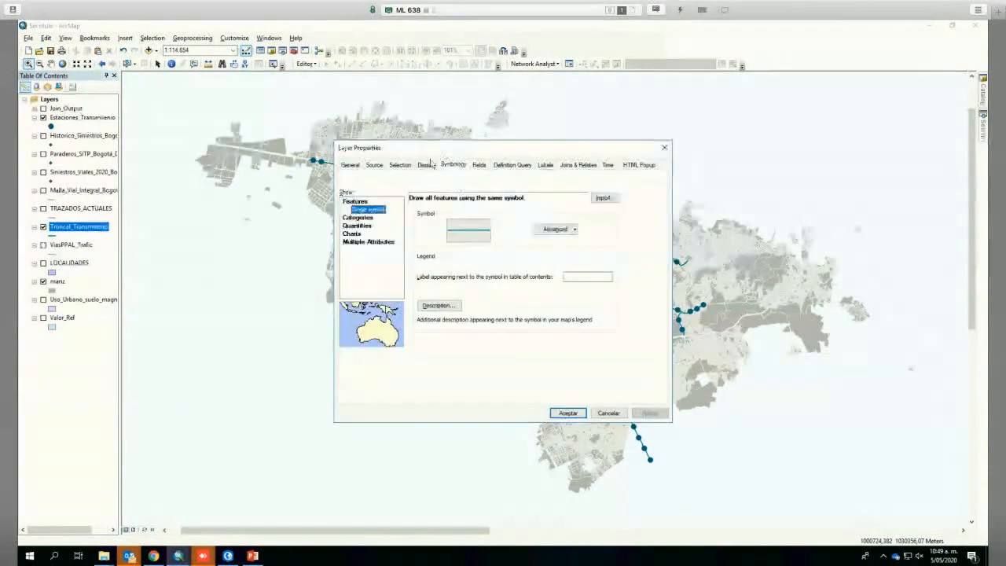
click(358, 217)
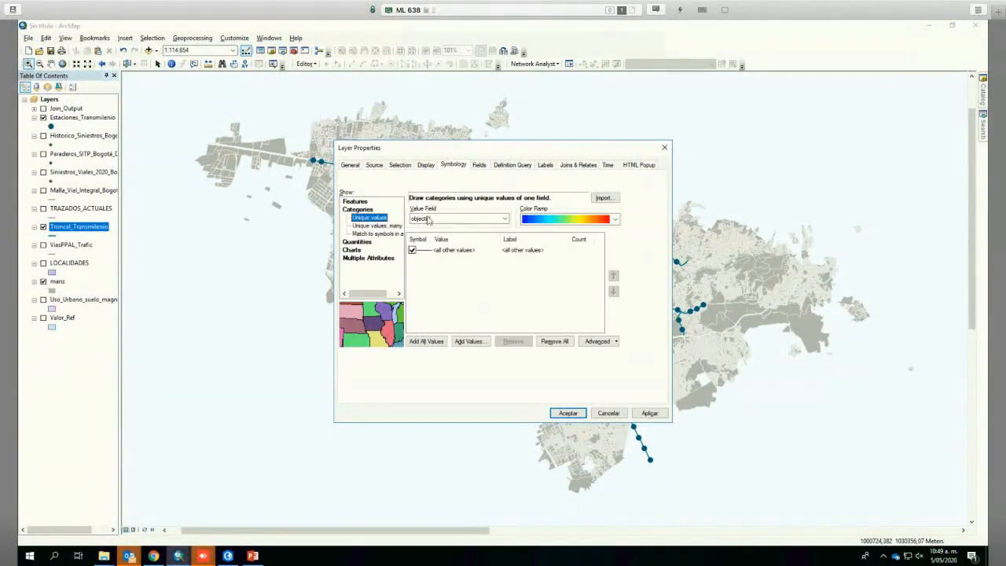
click(441, 221)
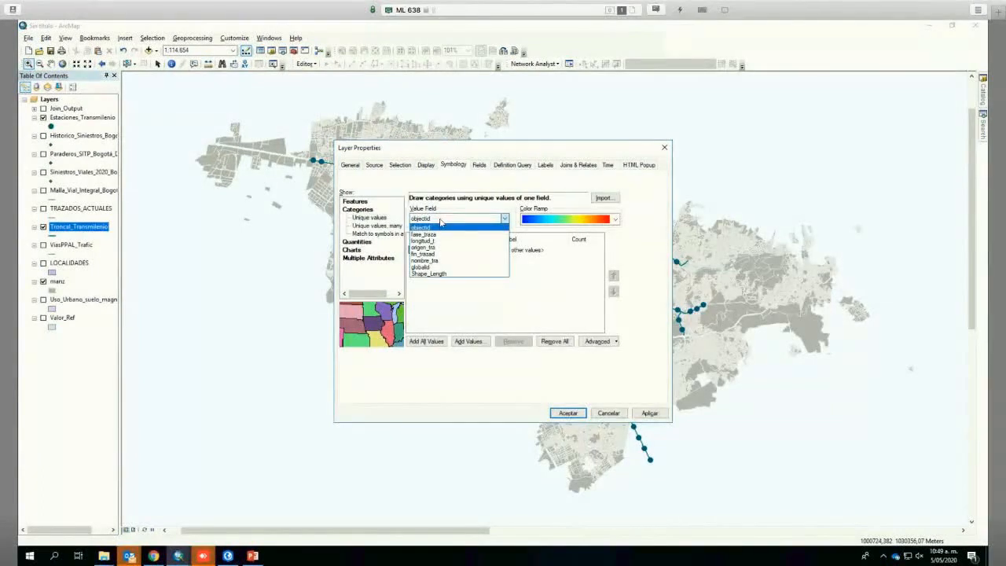
click(433, 234)
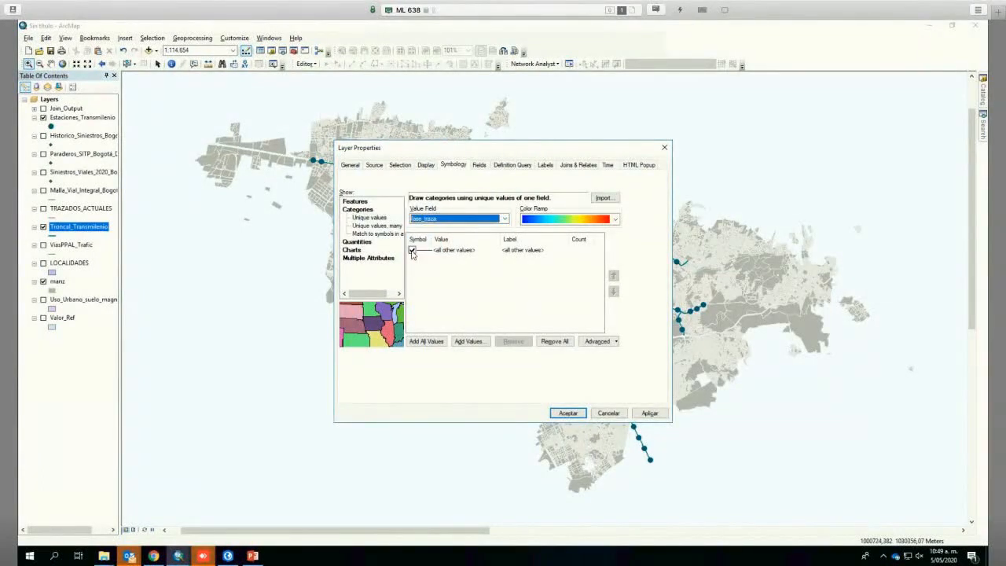
Choose the multicolour ramp ending in yellow and add all fase_traza values to the Troncal_Transmilenio categories.
click(615, 220)
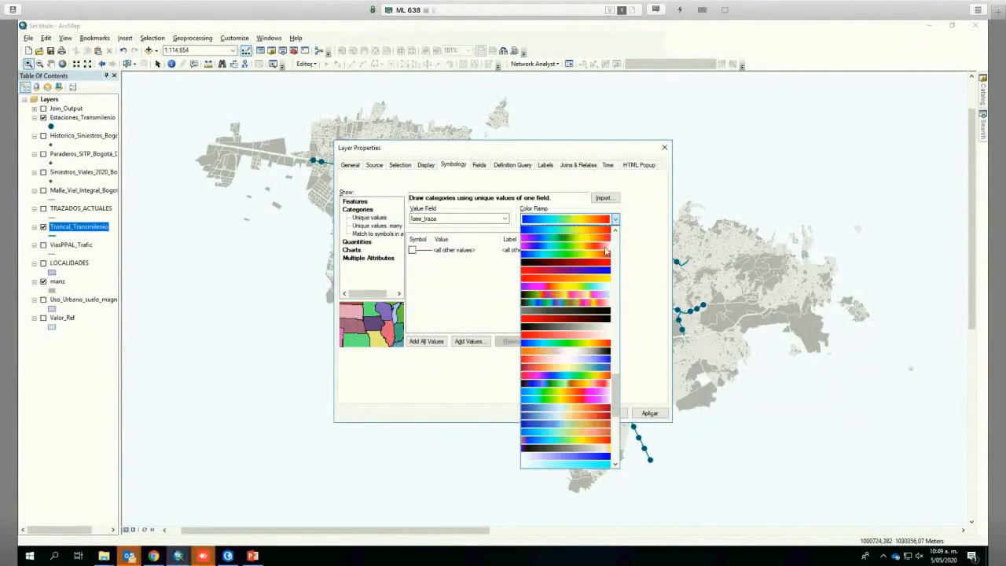
scroll(615, 402, down, 5)
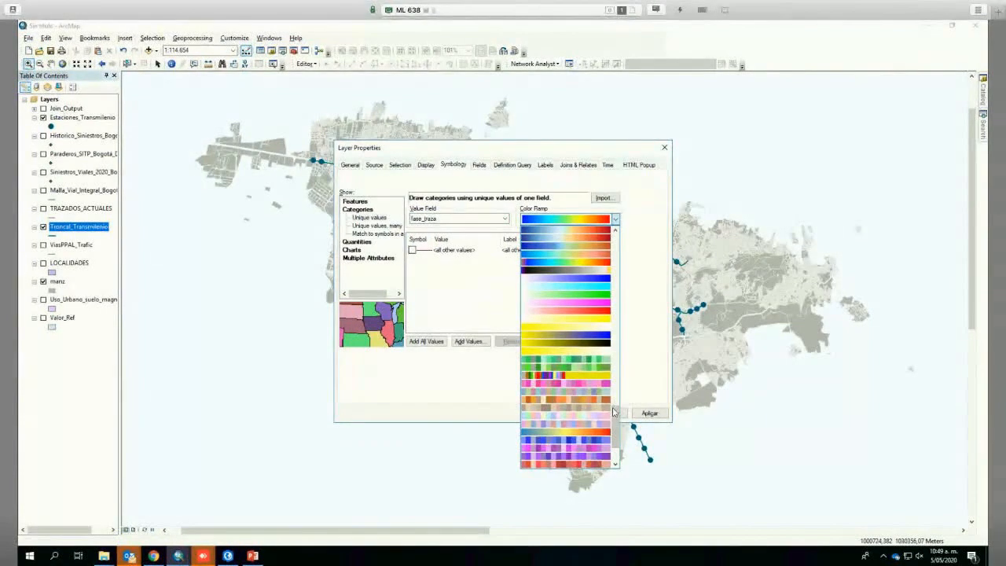
scroll(614, 419, down, 2)
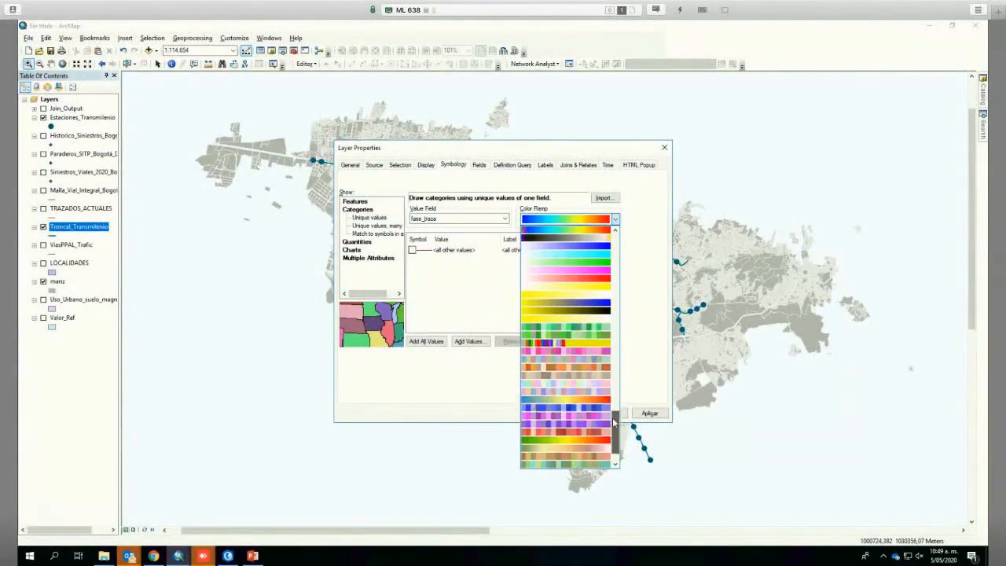
click(566, 431)
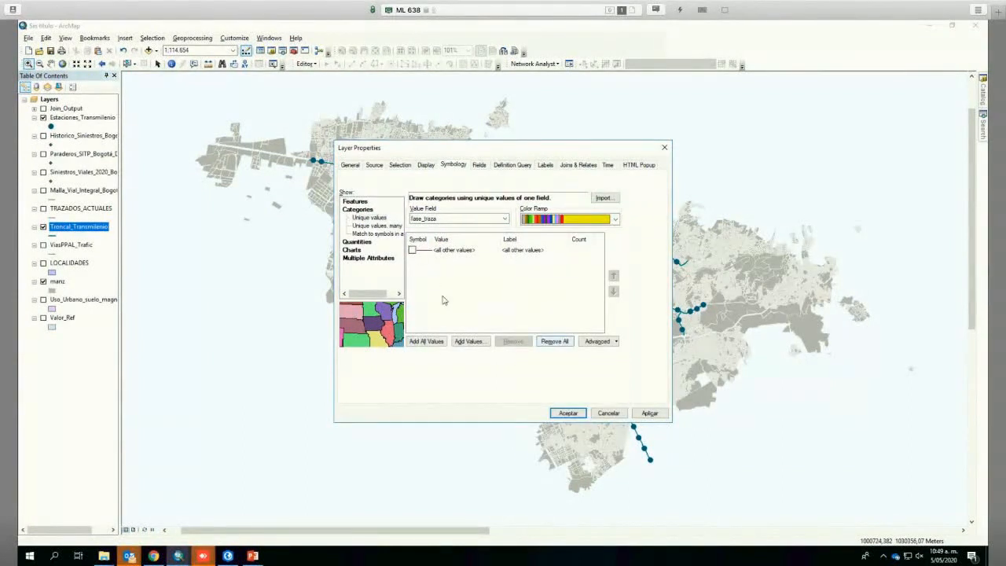
click(427, 341)
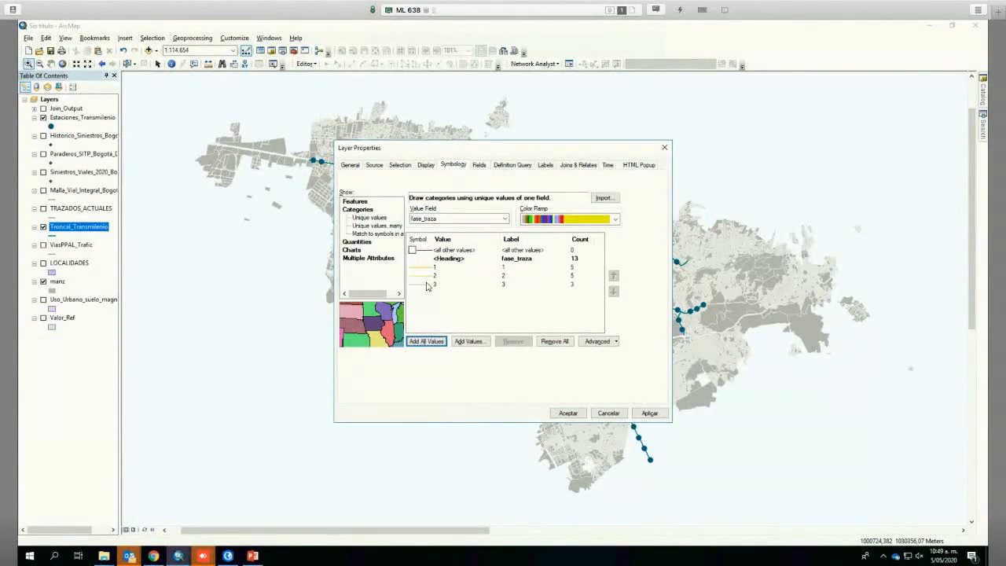
Apply the green-yellow-red color ramp to the fase_traza categories of Troncal_Transmilenio.
click(580, 221)
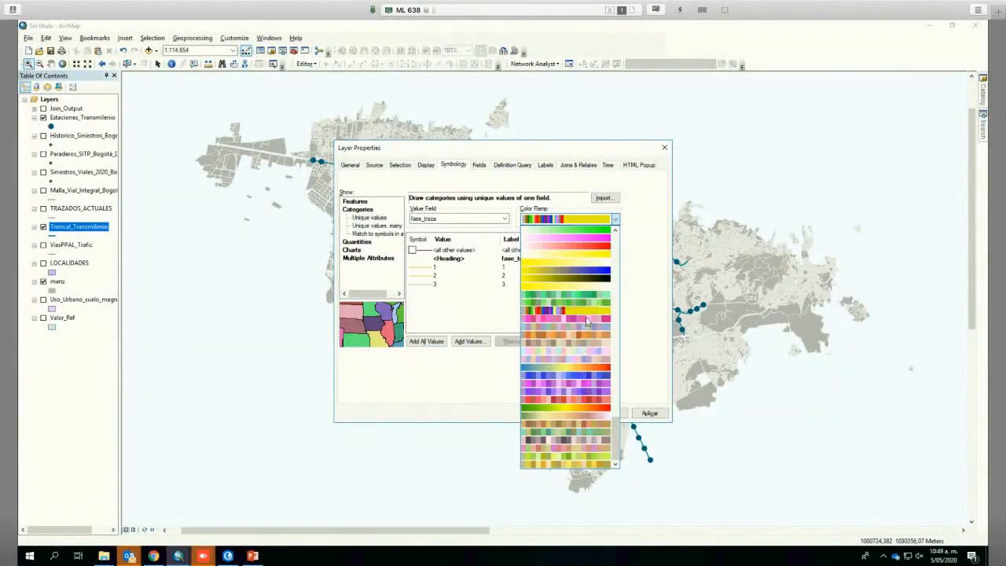
click(567, 410)
click(568, 414)
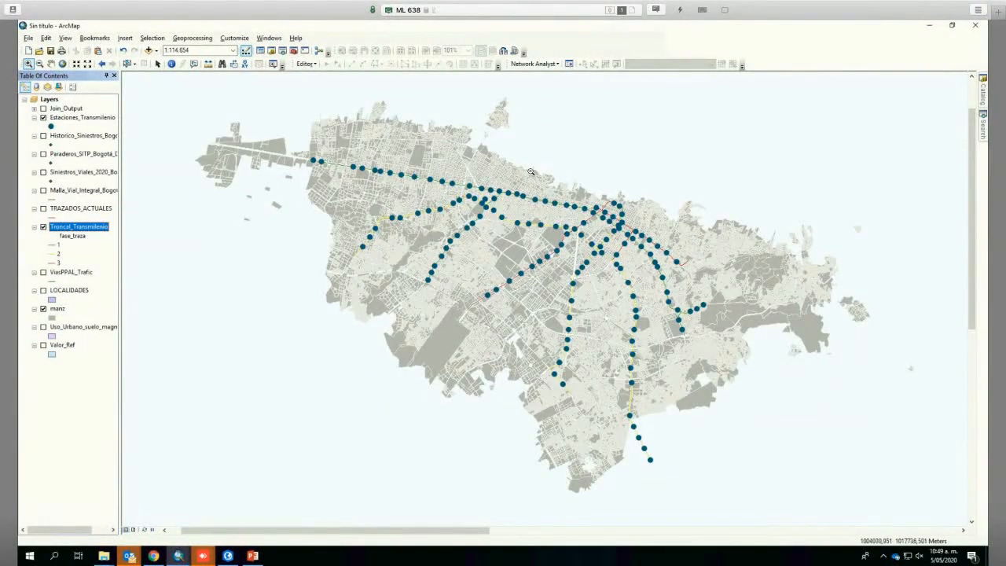
Change the line color of fase_traza category 2 to a custom orange with RGB 255, 199, 0.
click(57, 255)
click(565, 186)
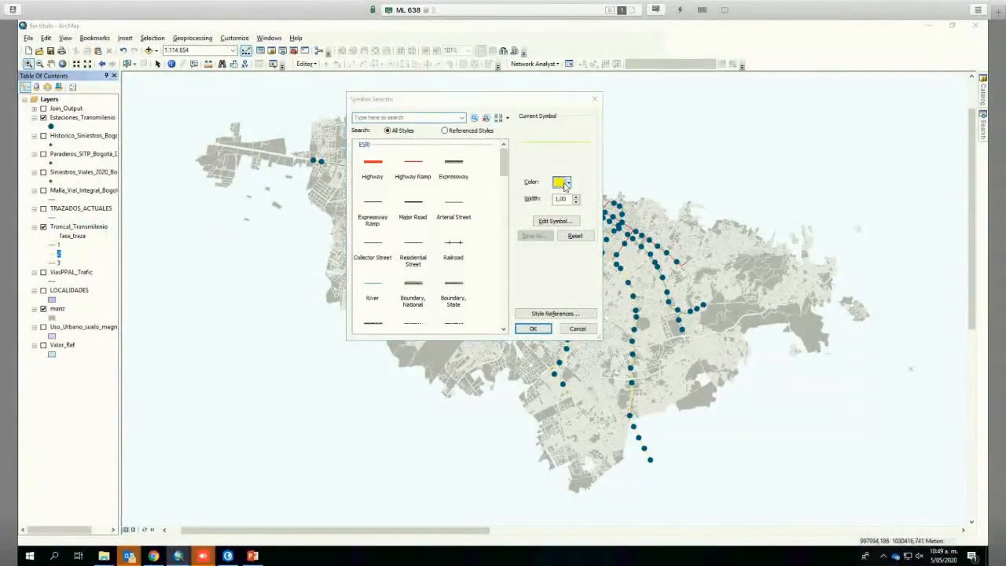
click(597, 306)
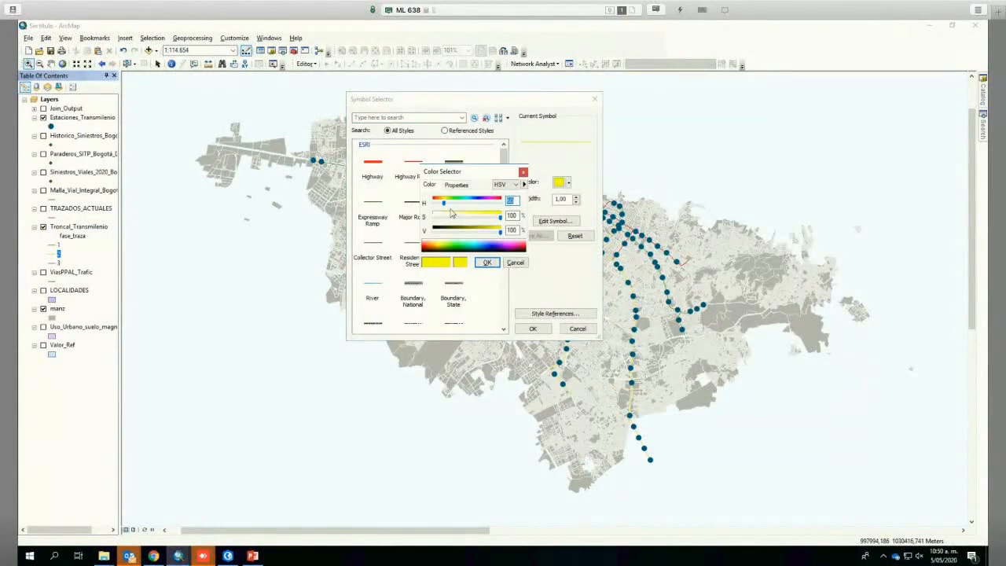
click(500, 184)
click(501, 194)
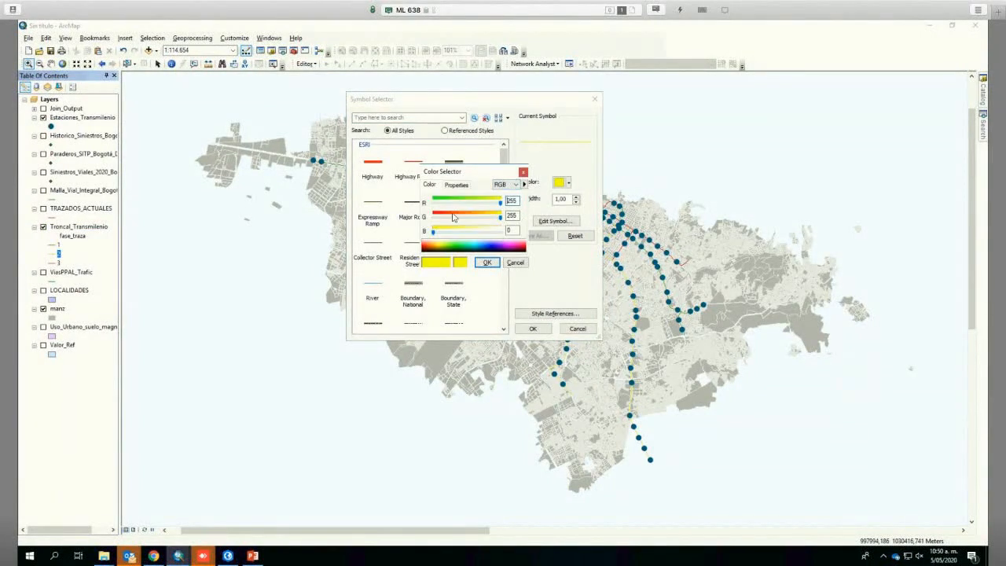
drag(500, 217, 486, 222)
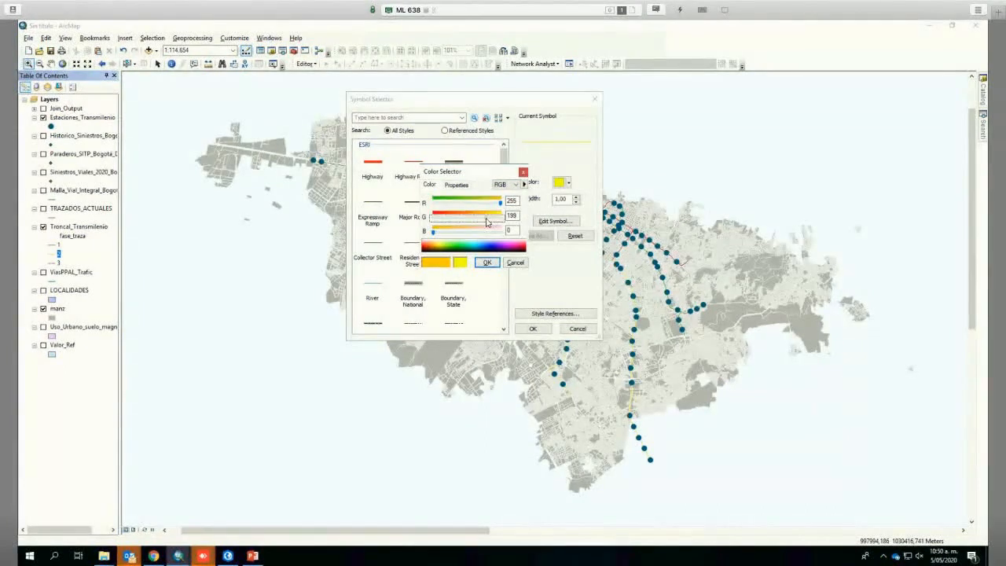
click(488, 262)
click(532, 329)
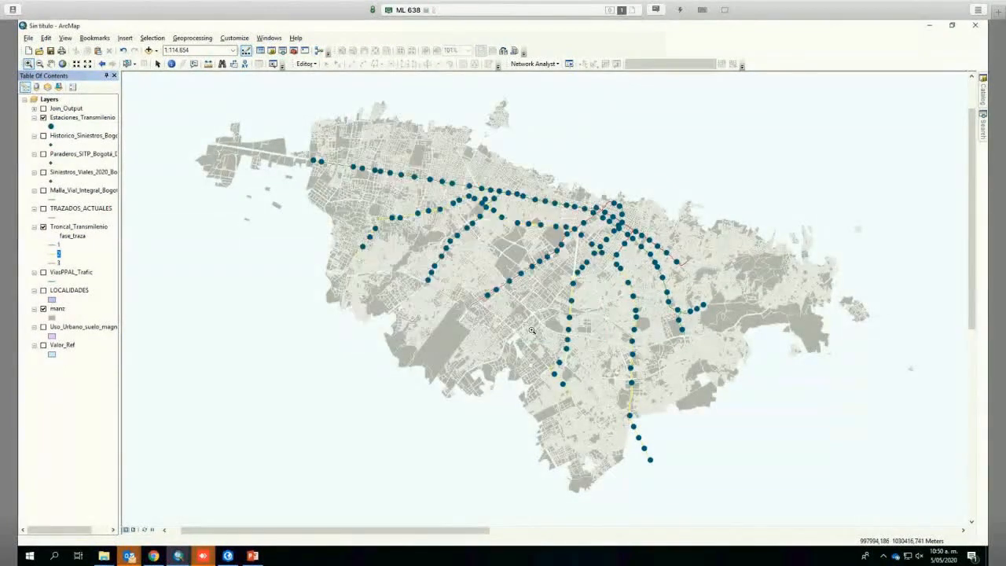
double_click(77, 255)
click(566, 182)
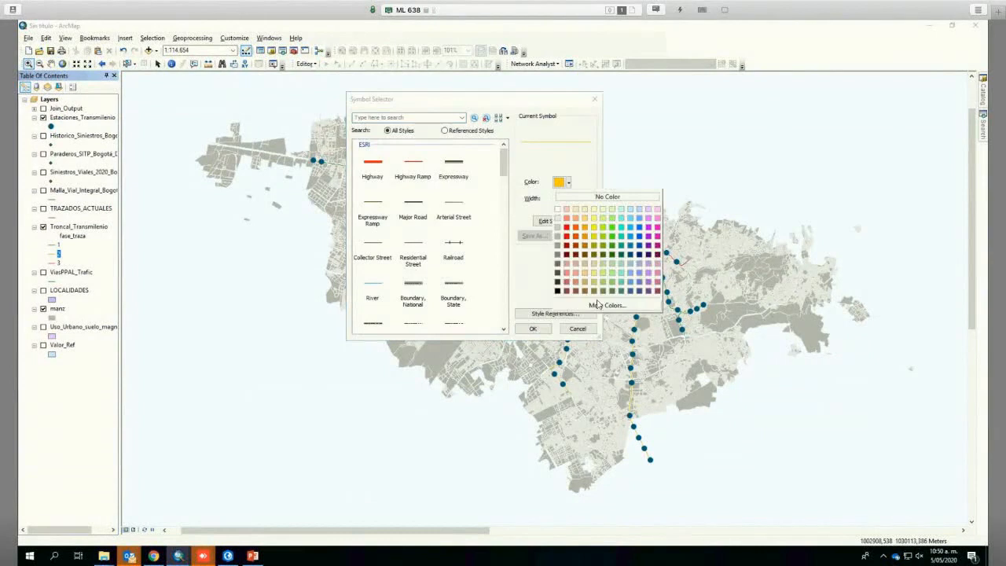
click(595, 304)
click(487, 261)
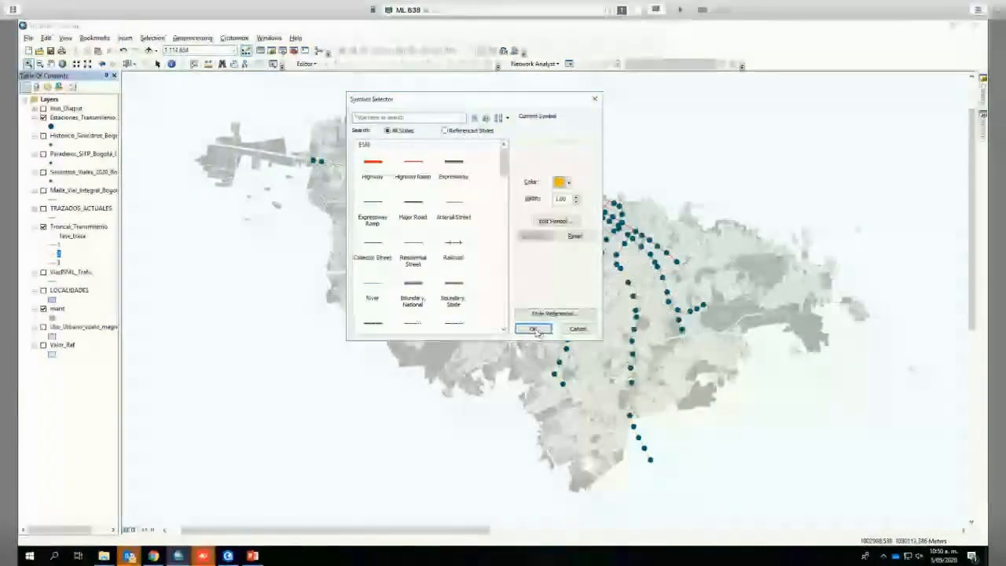
click(533, 328)
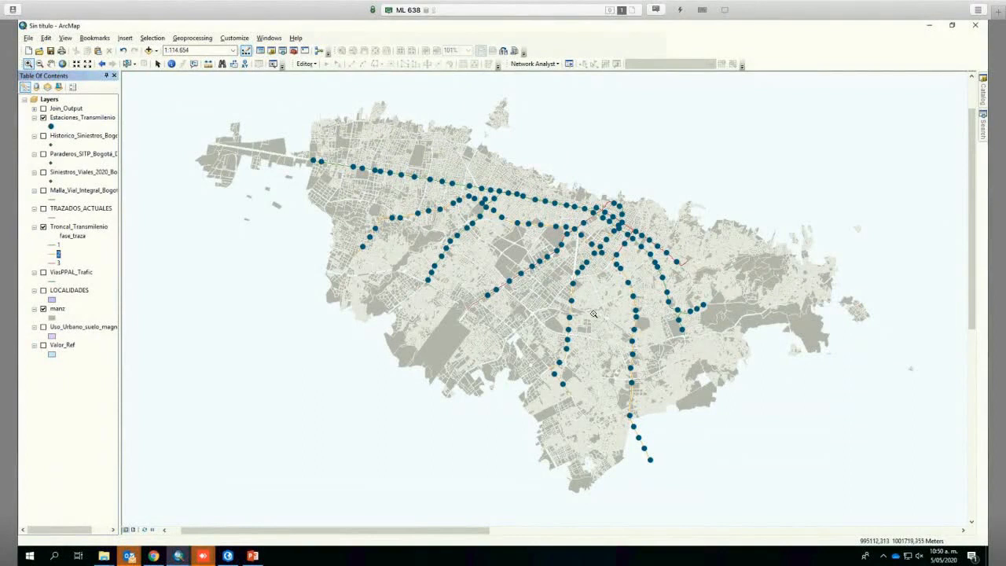
Thicken the lines of all three fase_traza categories and reverse their color order, making 1 red, 2 orange and 3 green.
click(78, 227)
right_click(69, 228)
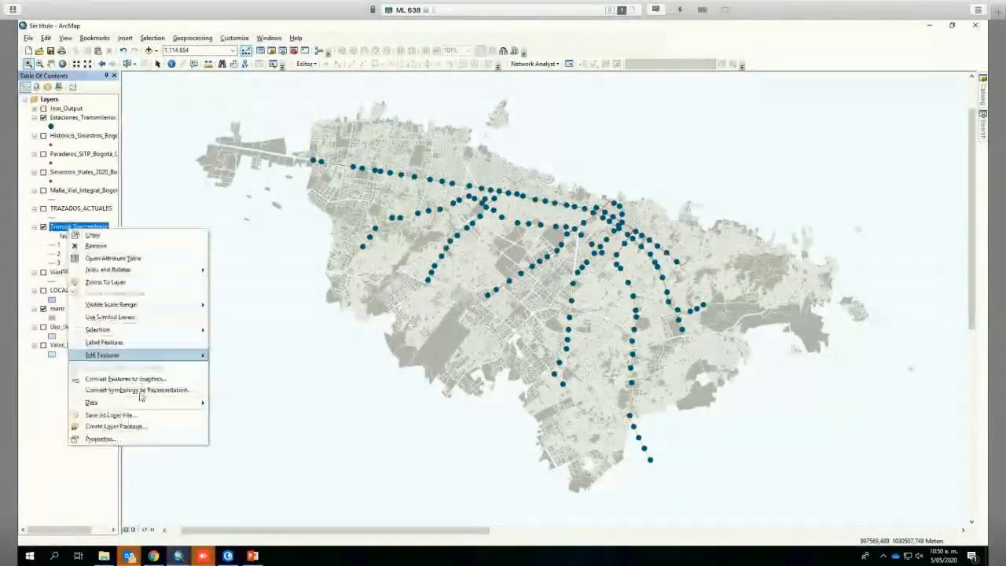
click(140, 438)
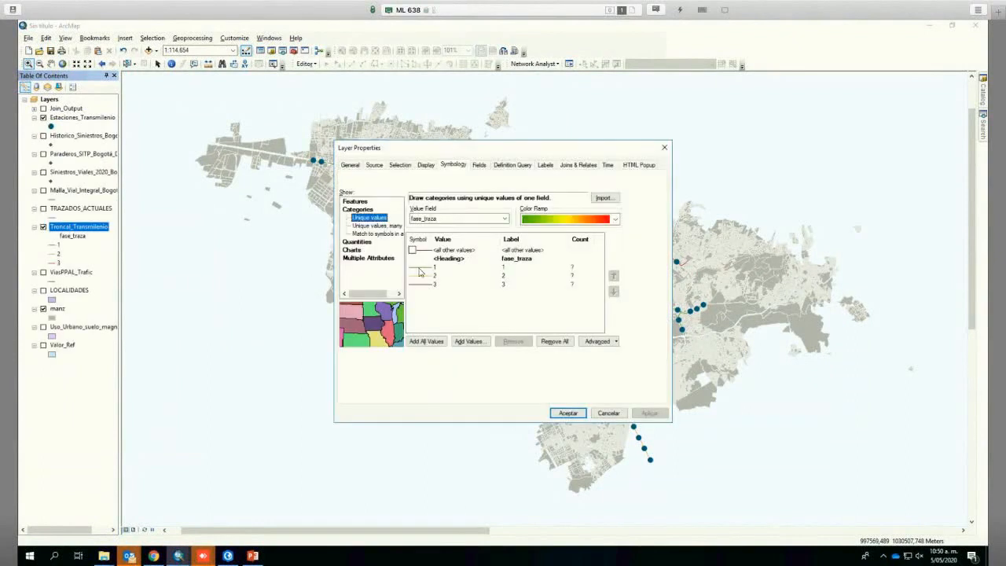
click(420, 270)
shift+click(421, 284)
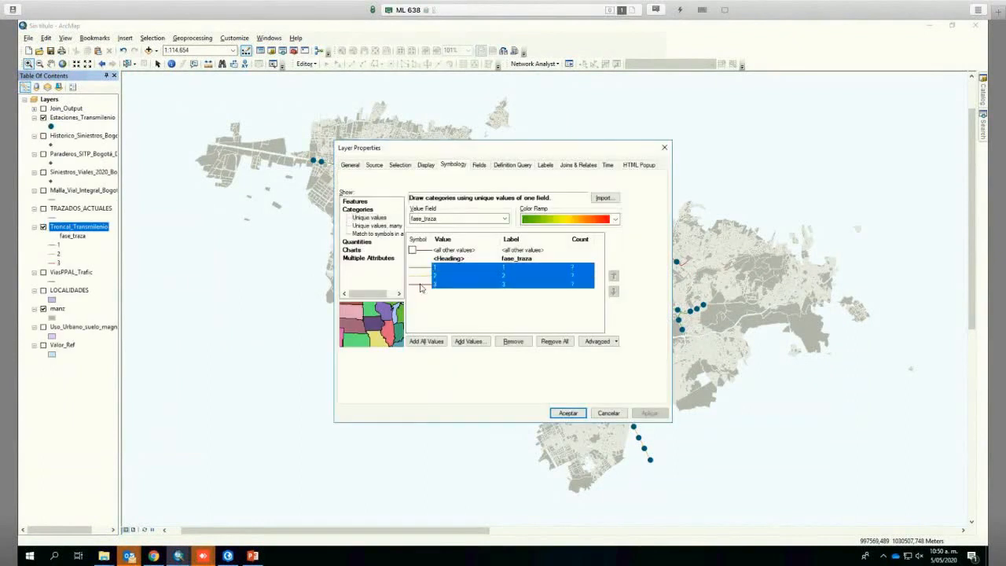
right_click(420, 287)
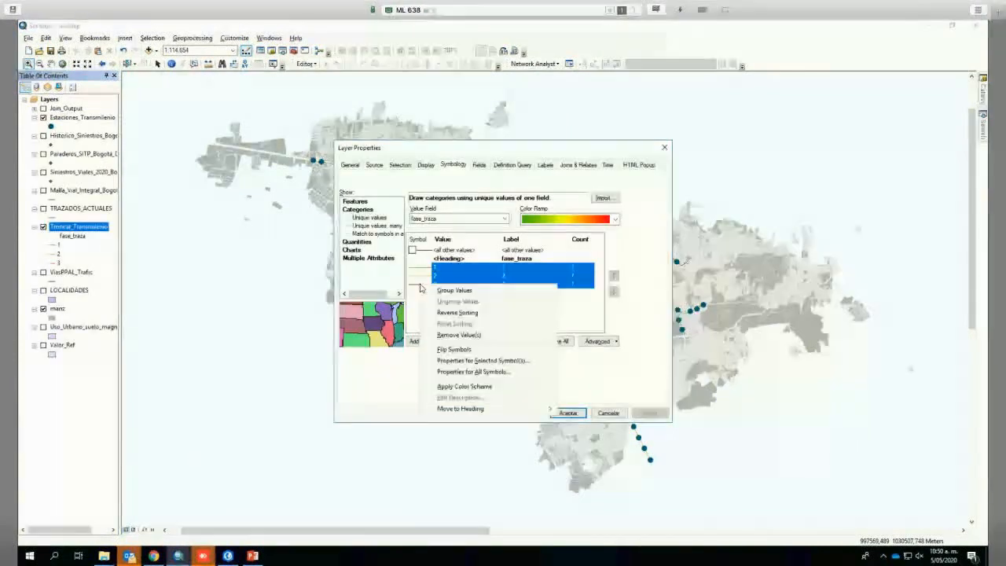
click(471, 360)
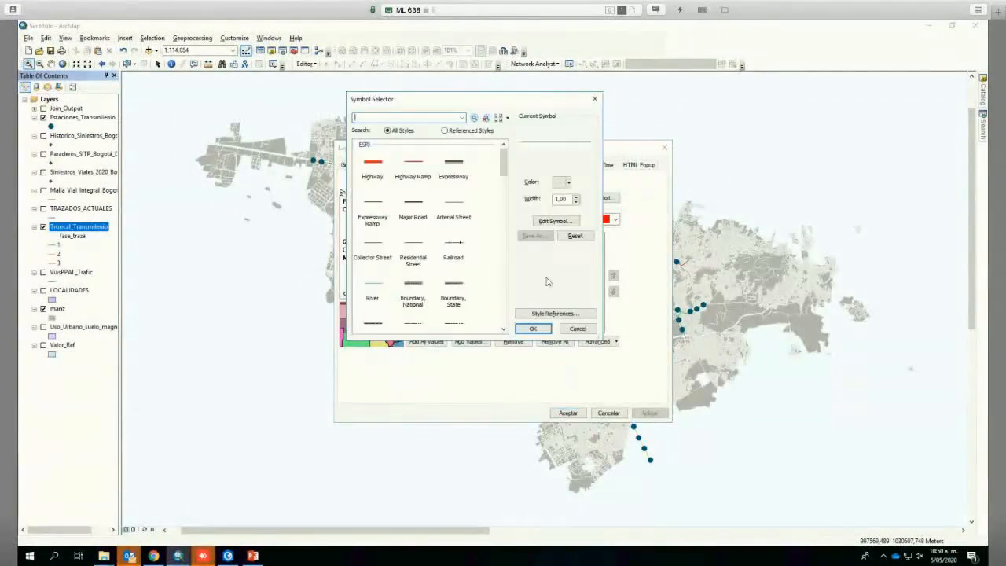
click(563, 198)
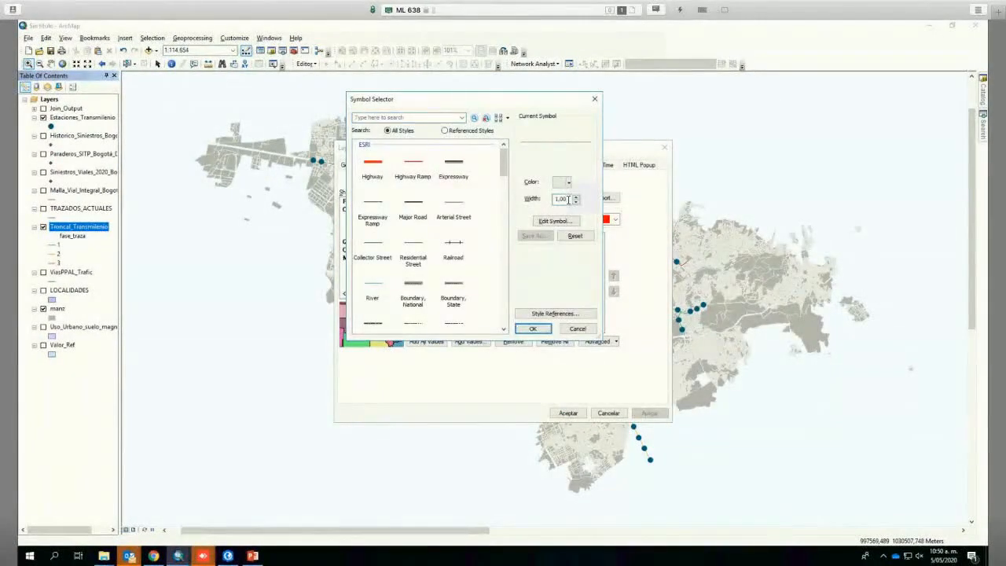
click(533, 328)
right_click(441, 269)
click(508, 360)
click(561, 200)
key(Return)
key(Return)
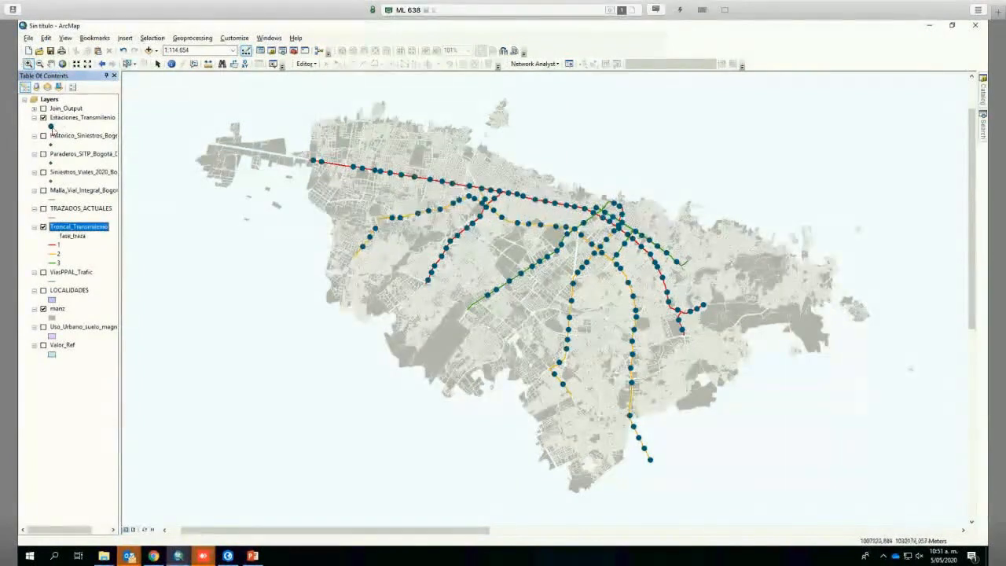
Reduce the marker size of the Estaciones_Transmilenio point symbol.
click(51, 126)
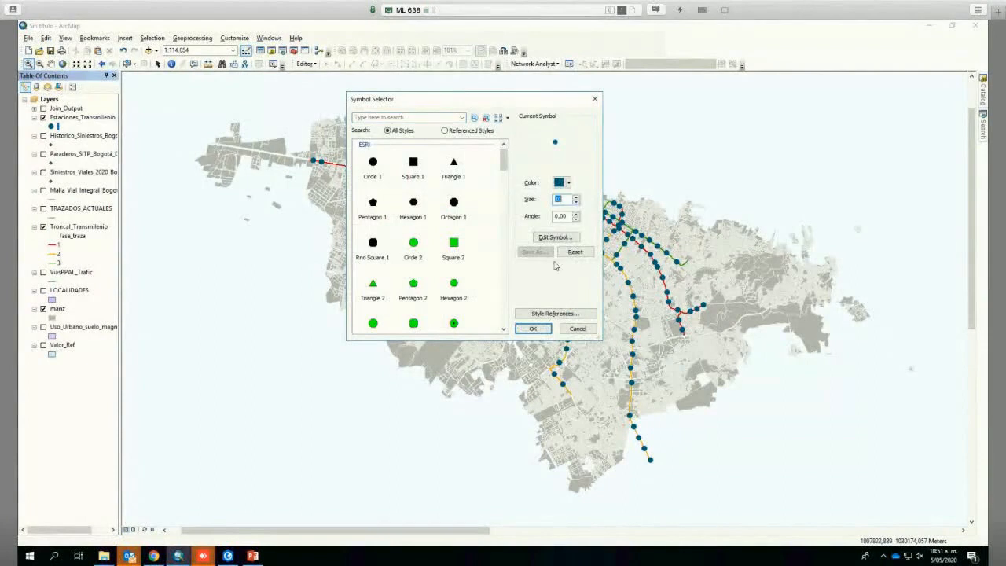
click(540, 331)
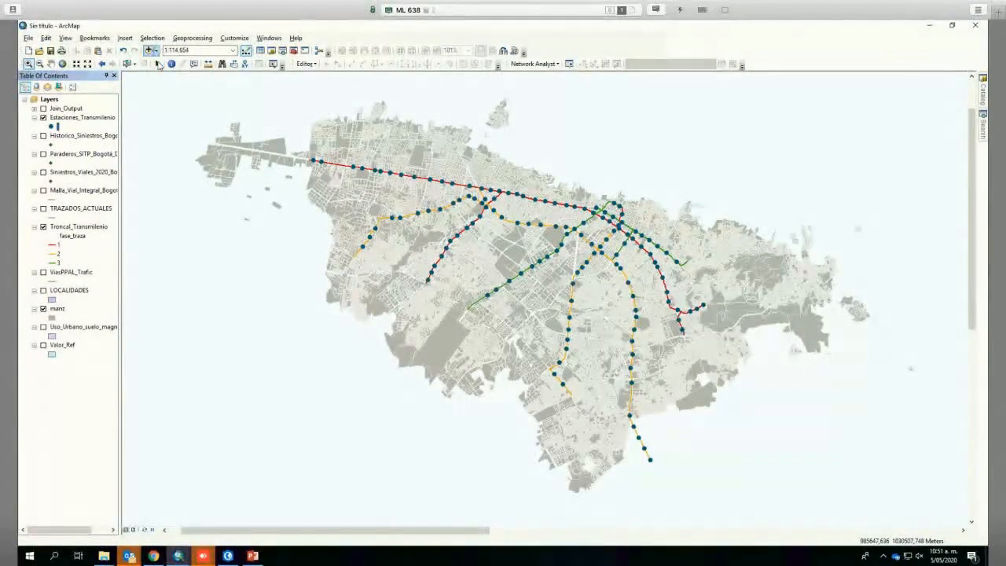
Switch to the layout view and apply the ISO A4 Portrait page template.
click(158, 63)
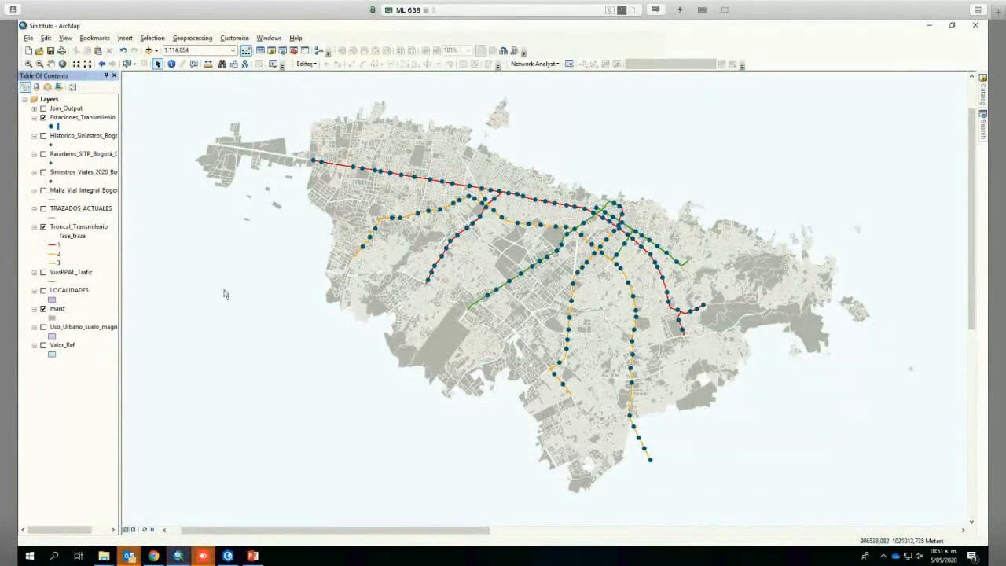
click(134, 529)
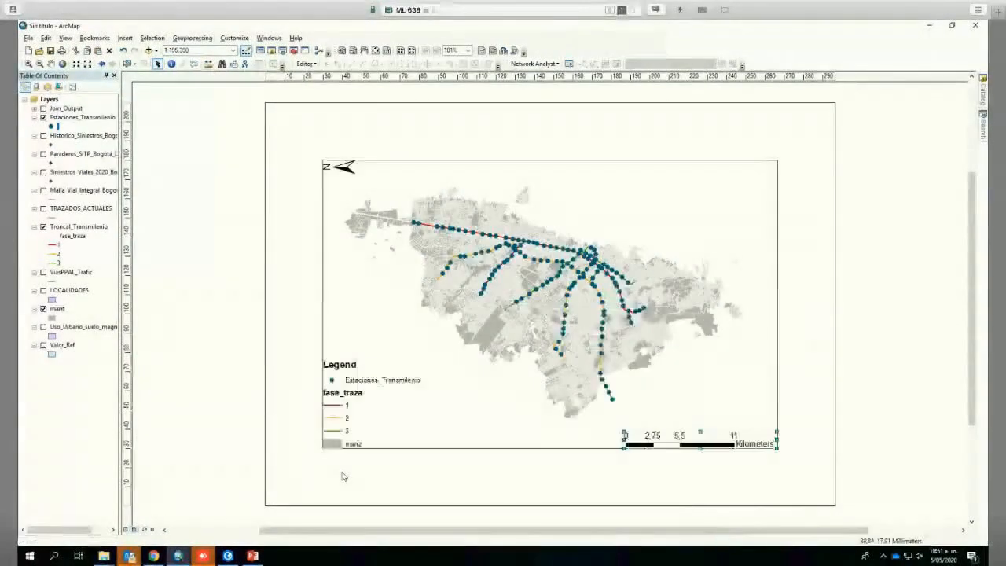
click(440, 419)
click(502, 50)
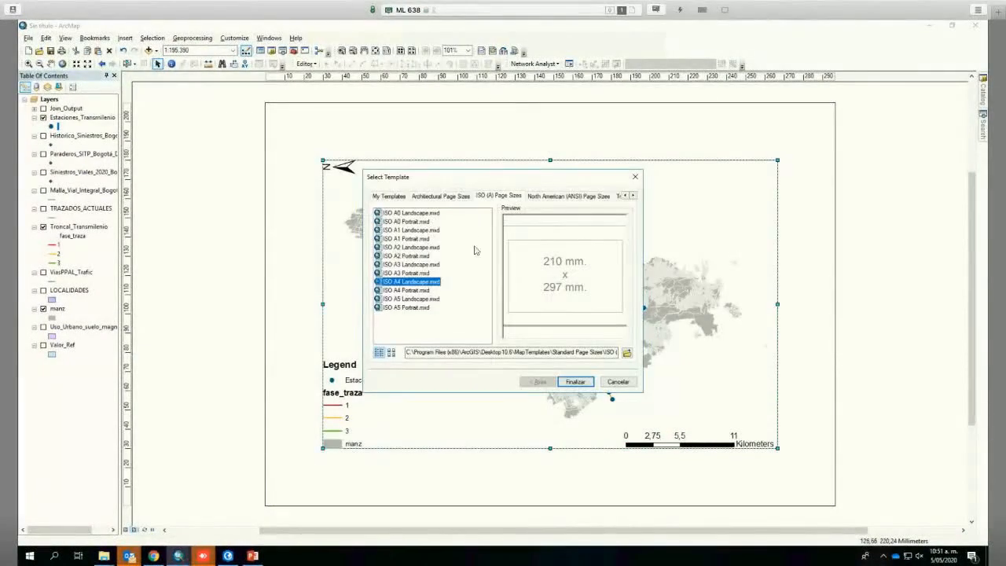
click(420, 266)
click(417, 290)
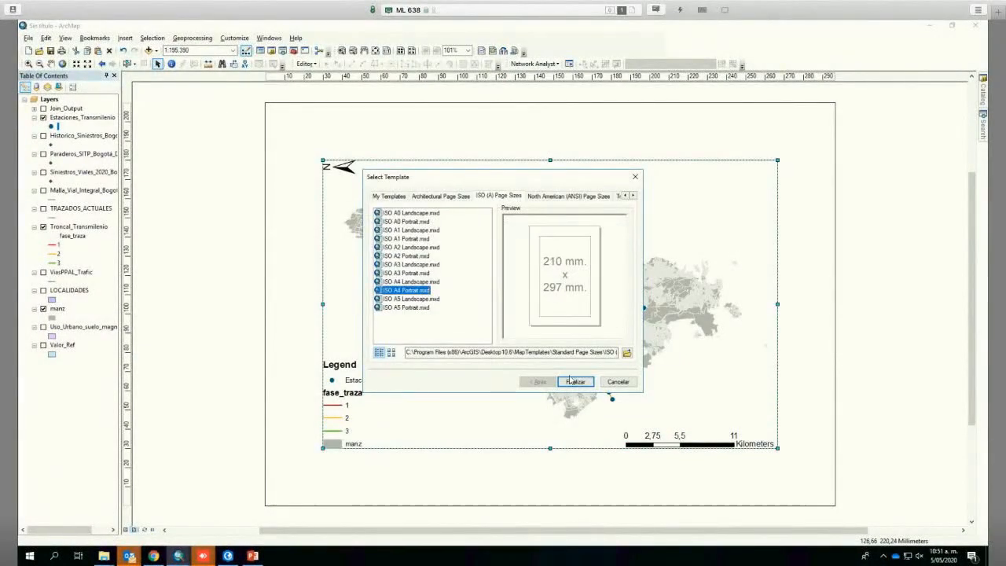
click(575, 381)
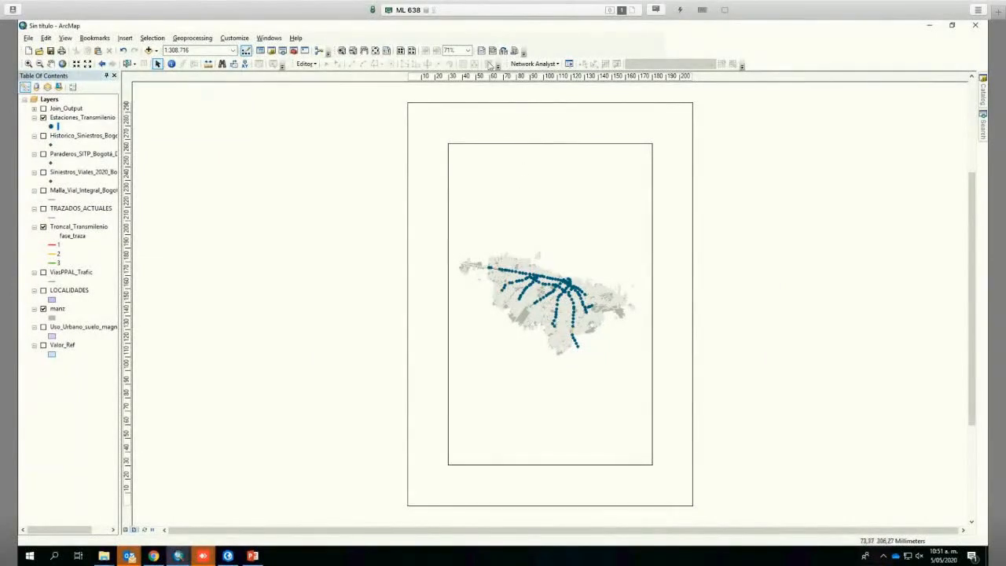
Change the layout's page template to ISO A5 Landscape.
click(503, 50)
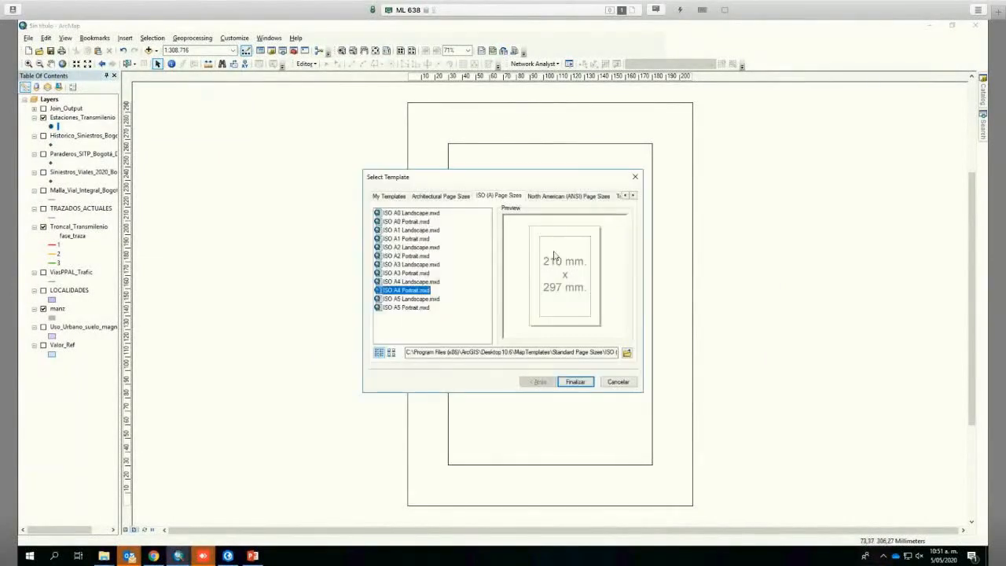
click(410, 299)
click(573, 382)
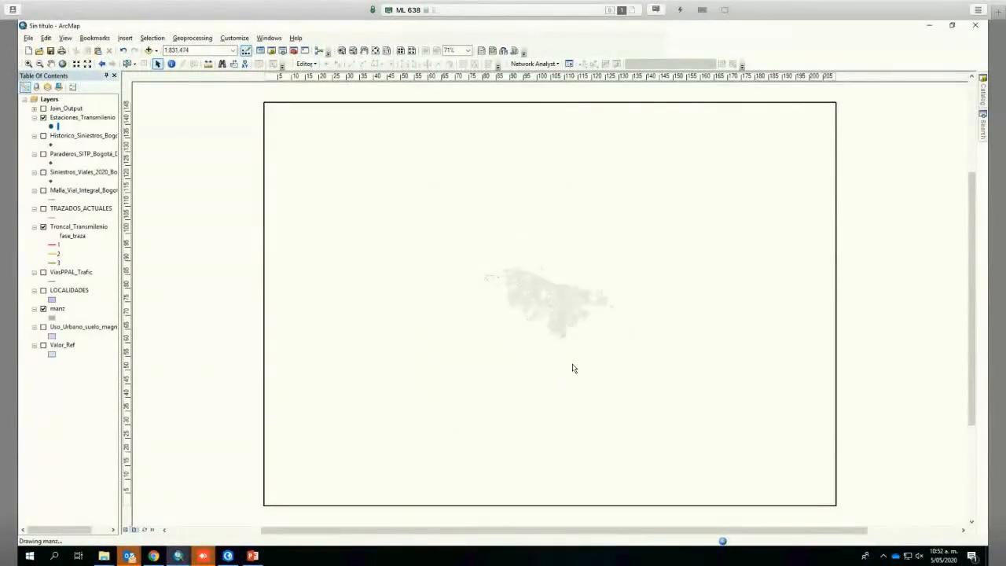
Add layout guides at about 5 mm and 205 mm on the horizontal ruler and about 145 mm on the vertical ruler.
click(279, 77)
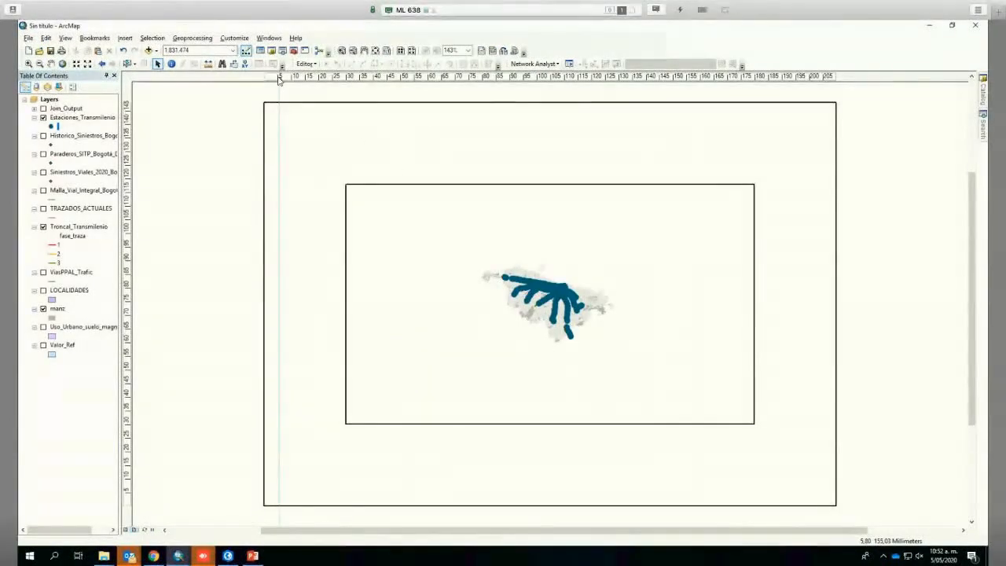
click(823, 77)
click(127, 110)
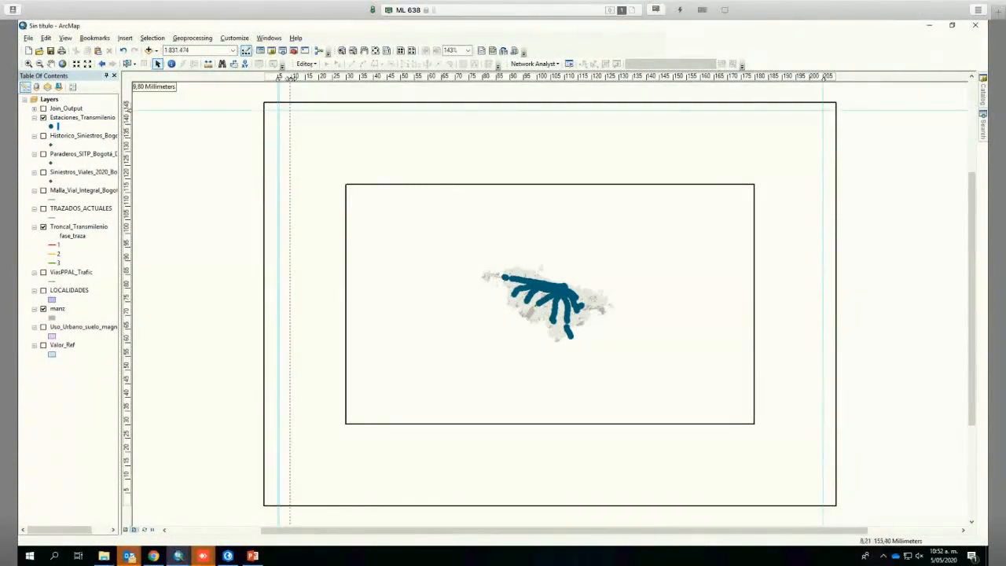
Try extra vertical guides at about 10 mm, and clear them from the layout.
drag(279, 76, 291, 76)
right_click(291, 86)
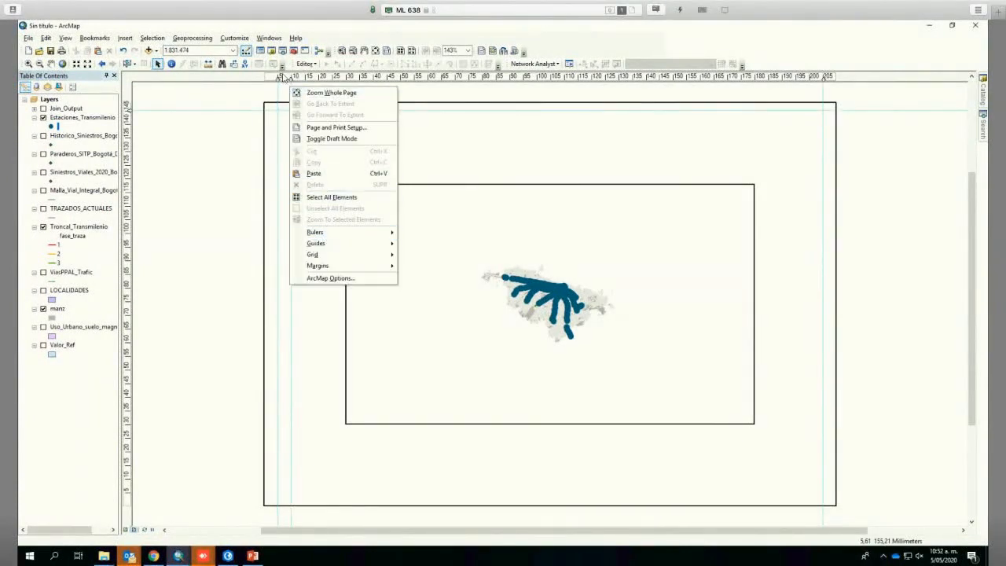
click(290, 77)
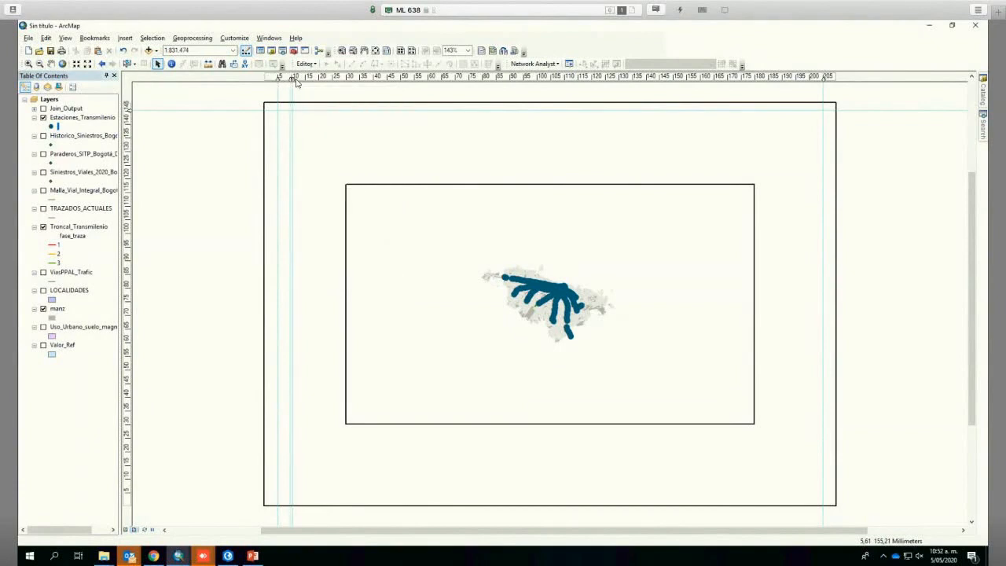
right_click(290, 77)
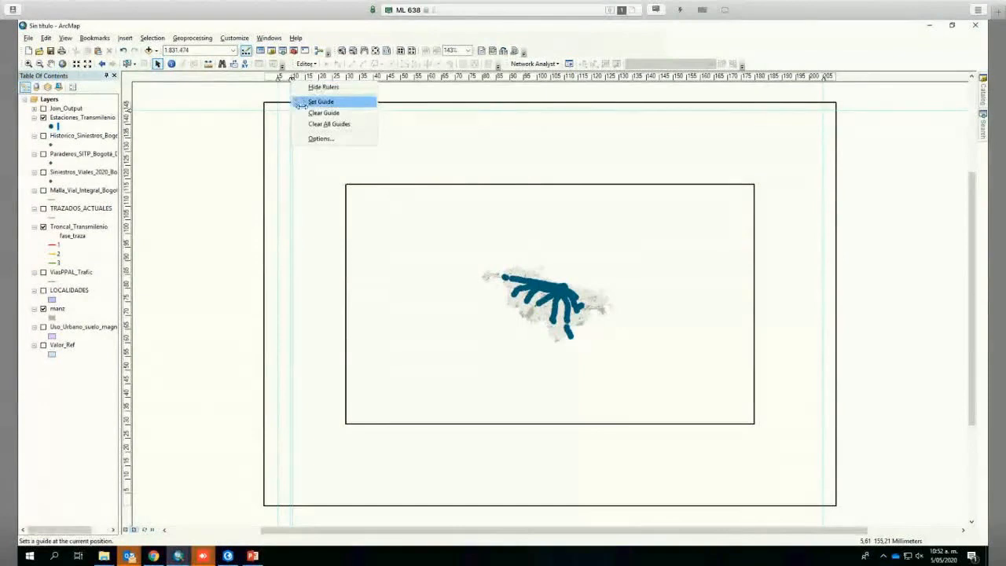
click(307, 111)
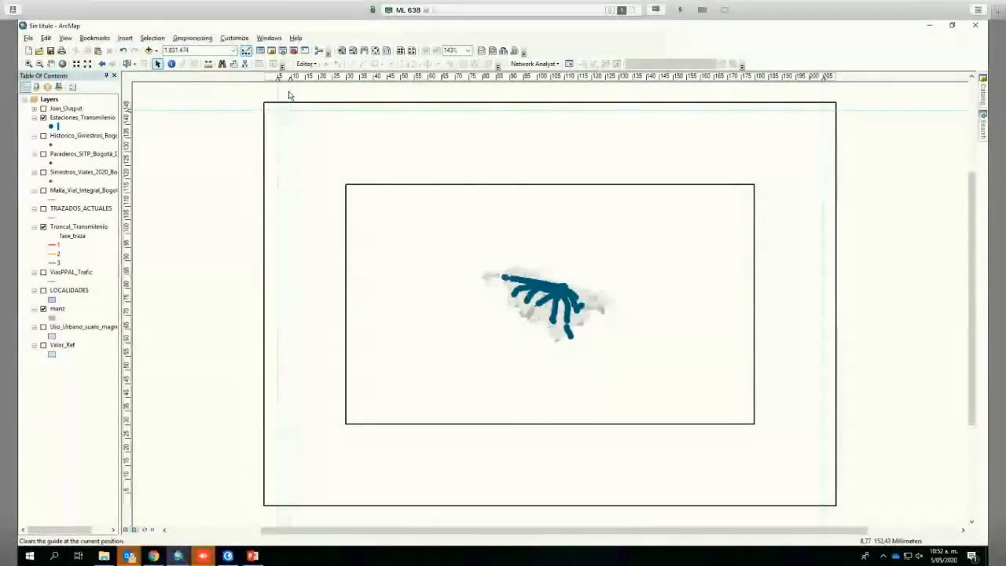
right_click(289, 97)
key(Escape)
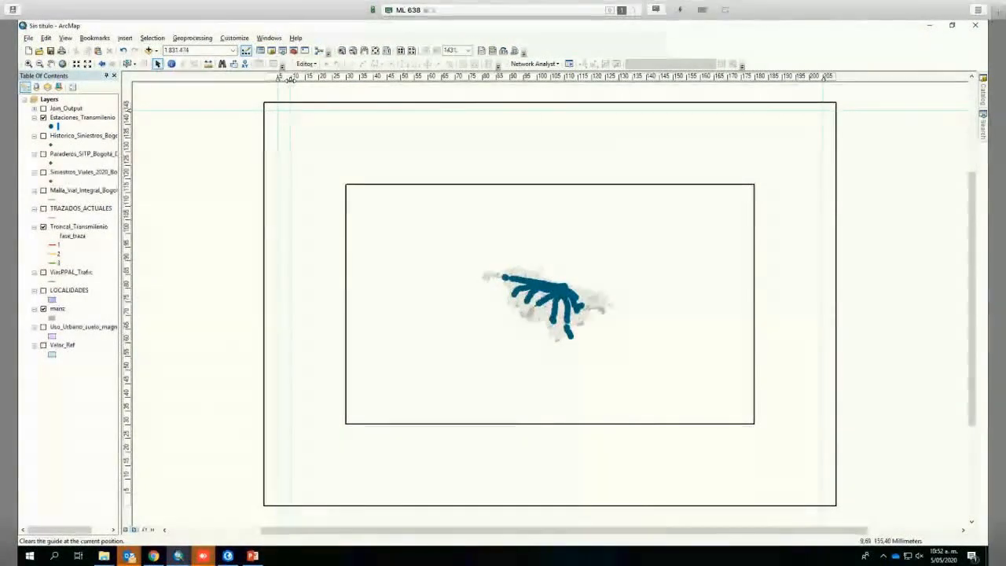
Enlarge the data frame so its corners meet the guides, spanning about 5 to 205 mm horizontally and 5 to 145 mm vertically.
right_click(49, 99)
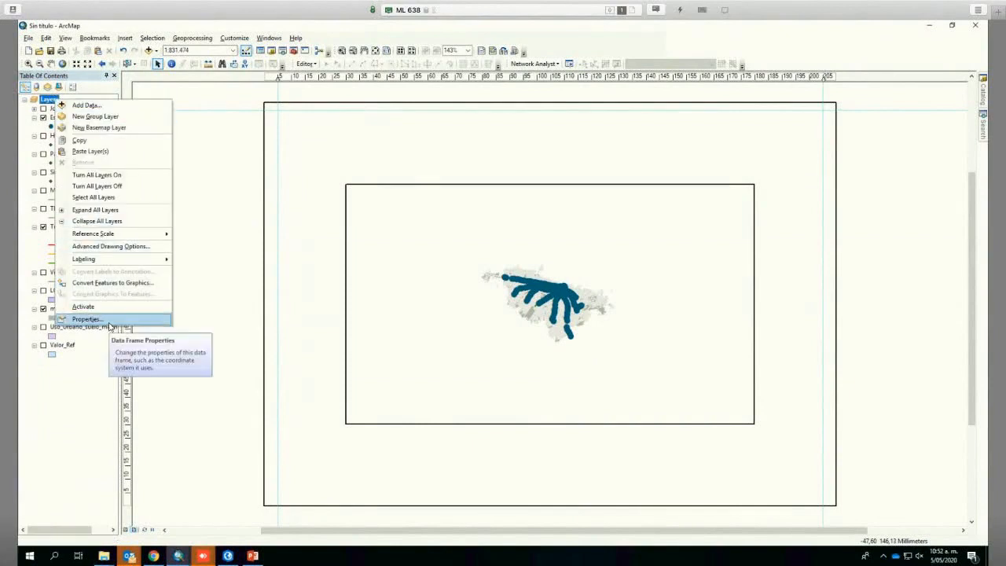
click(110, 321)
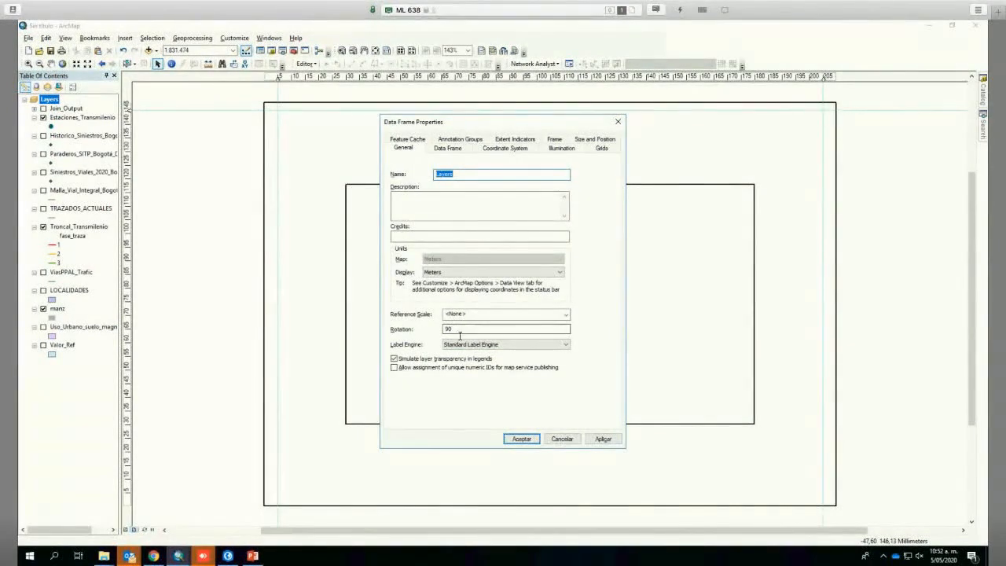
click(521, 438)
click(407, 260)
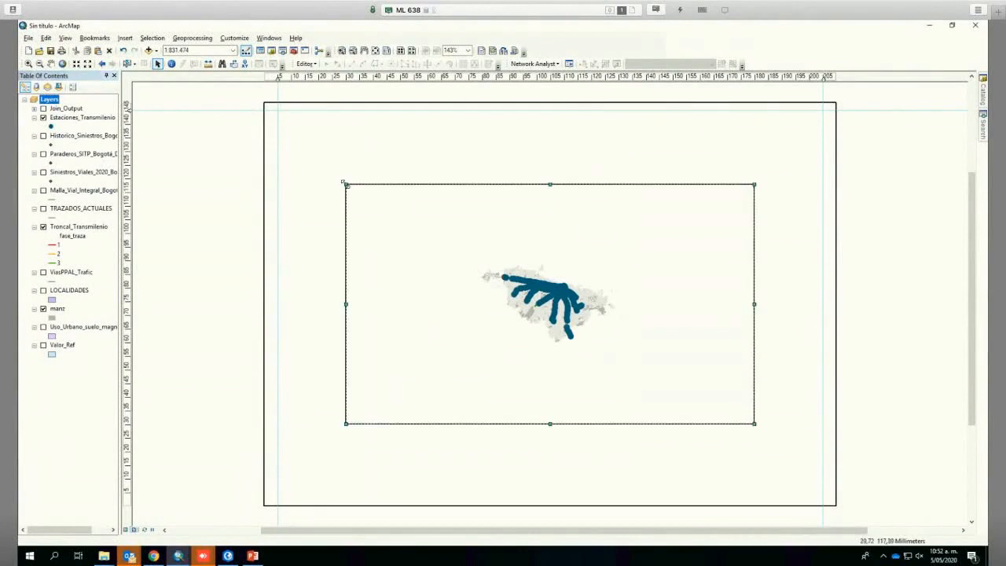
drag(343, 183, 275, 108)
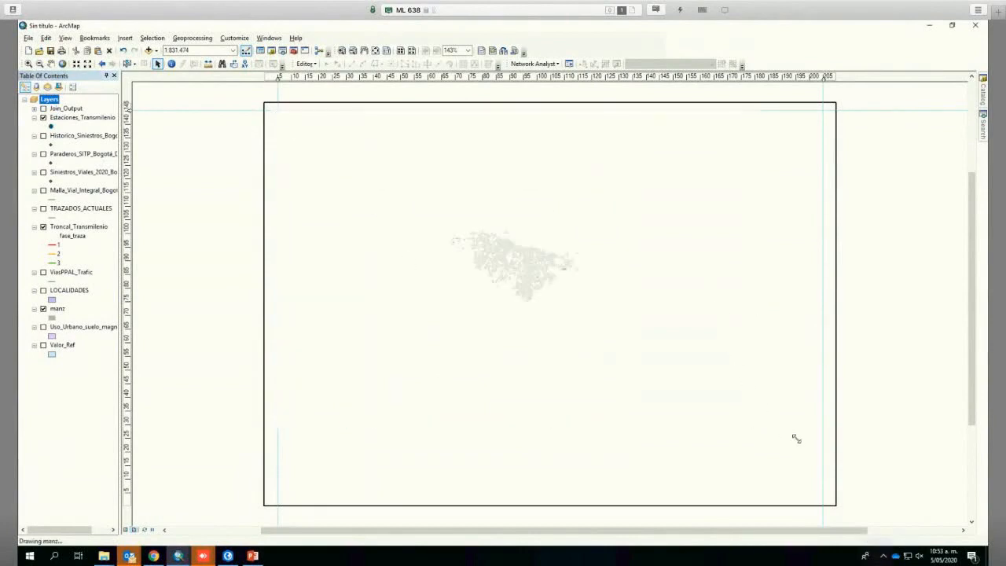
drag(754, 424, 822, 495)
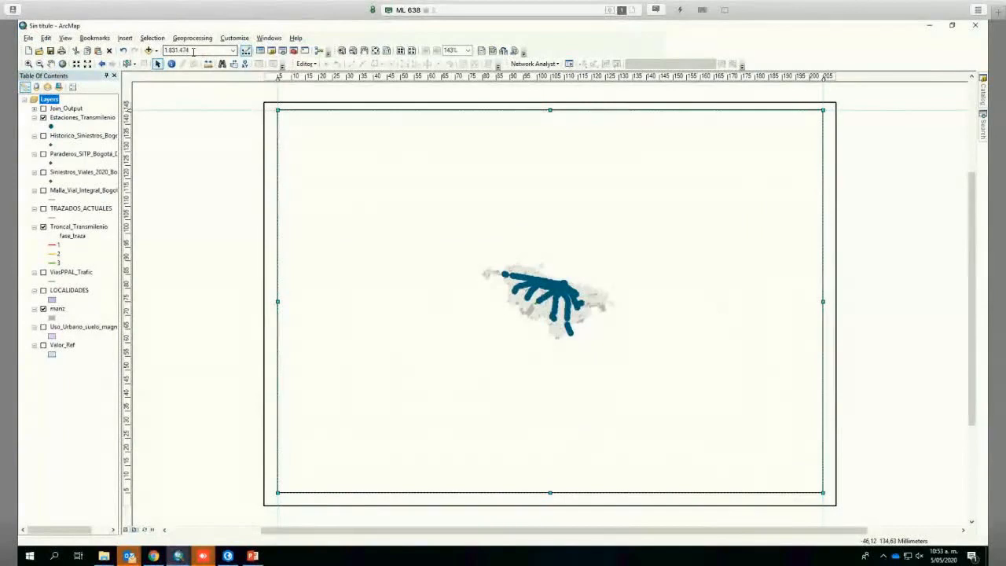
Try map scales of 1:500.000 and 1:100.000 in the data frame.
click(233, 49)
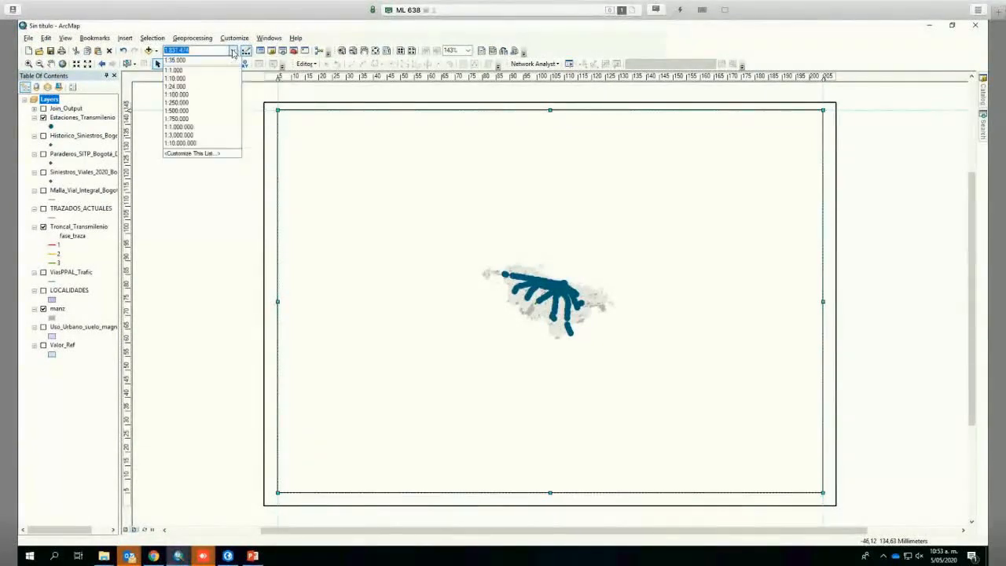
click(189, 113)
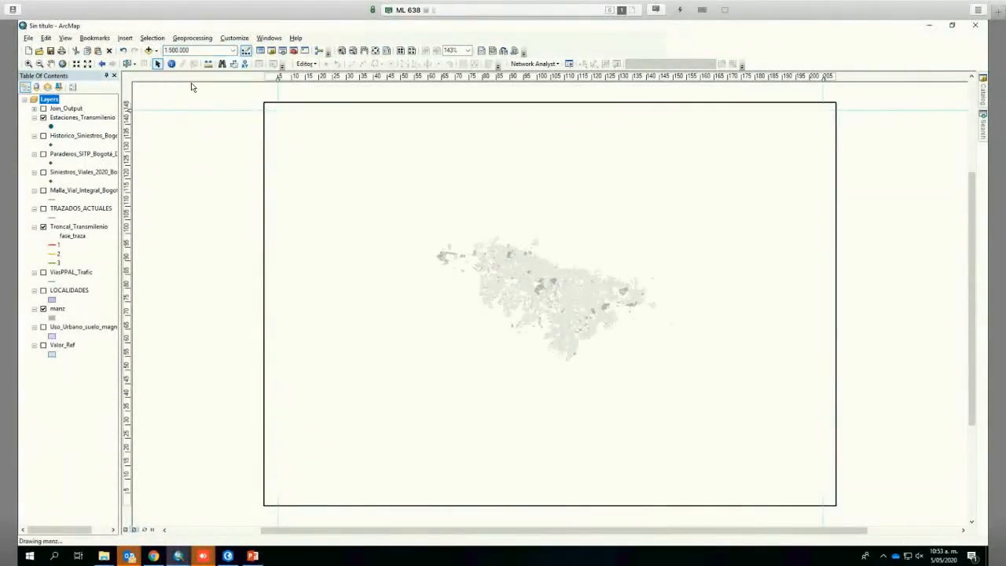
click(232, 50)
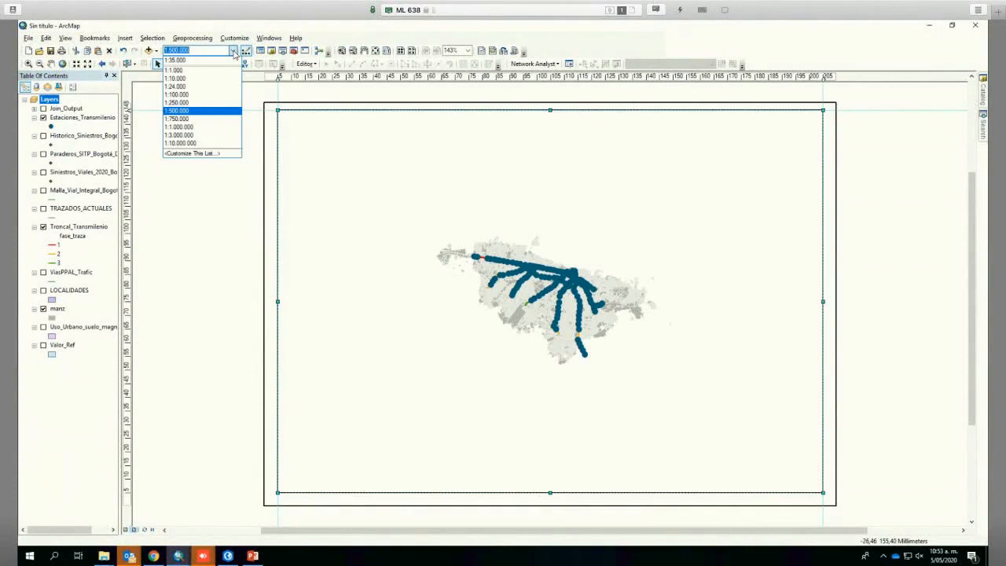
click(193, 94)
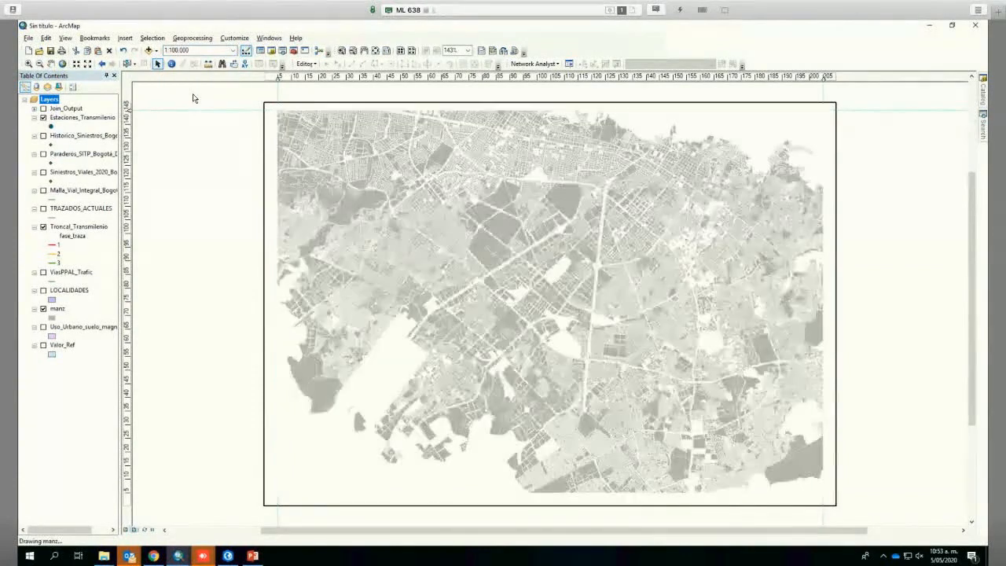
Fit the whole city within the data frame at a scale of about 1:201.020 and adjust its position slightly.
click(39, 64)
click(456, 206)
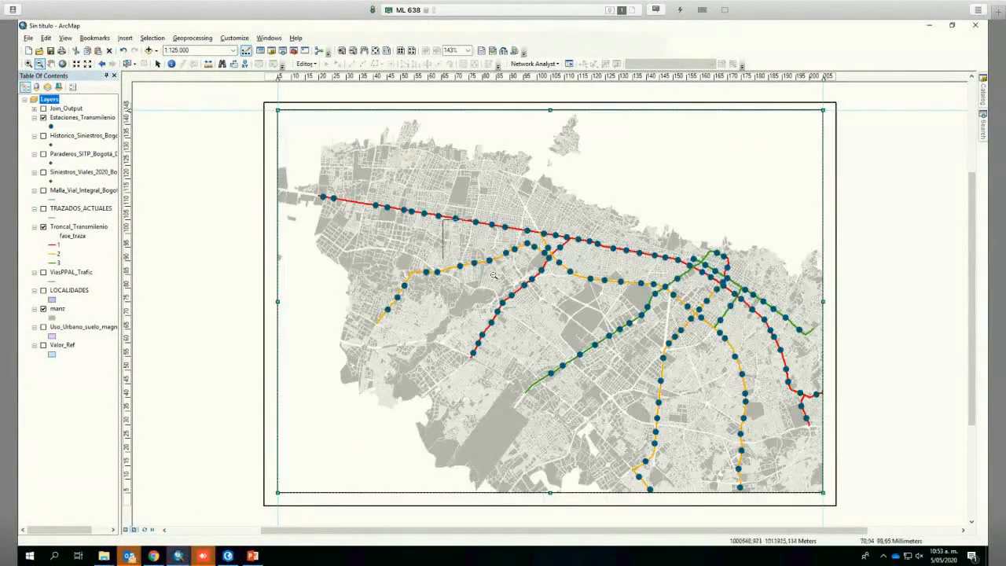
click(494, 274)
drag(444, 231, 548, 293)
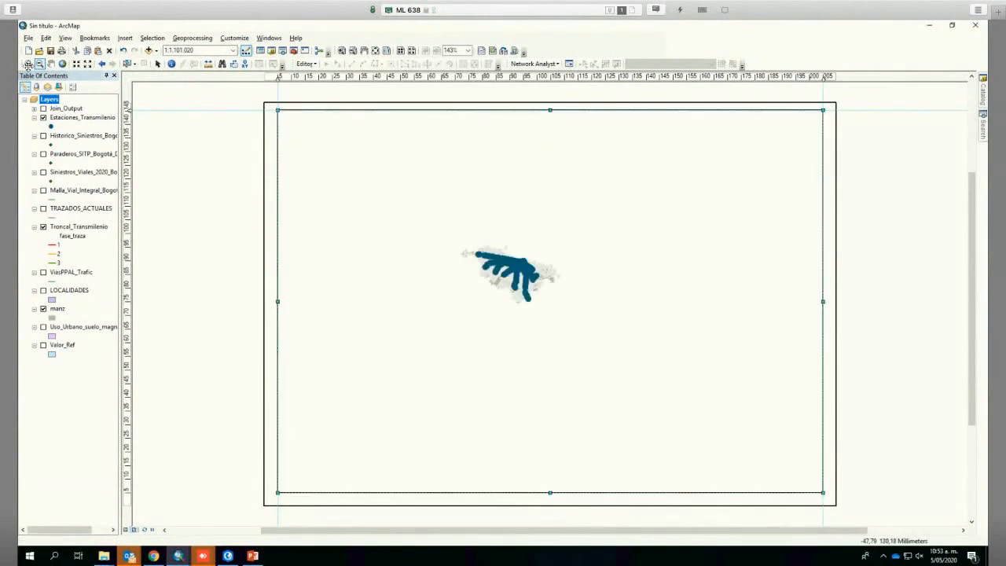
click(28, 64)
drag(461, 244, 560, 309)
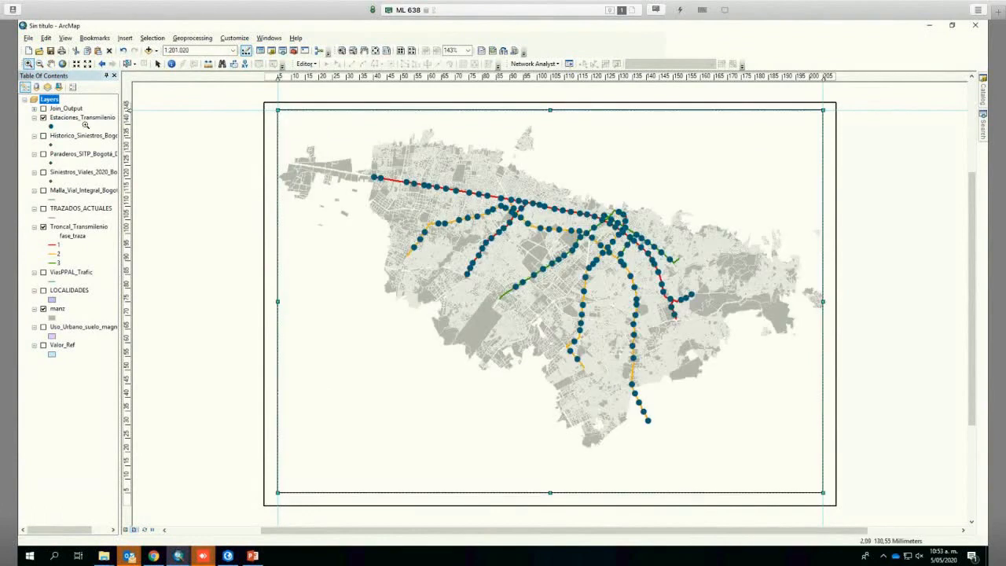
click(50, 64)
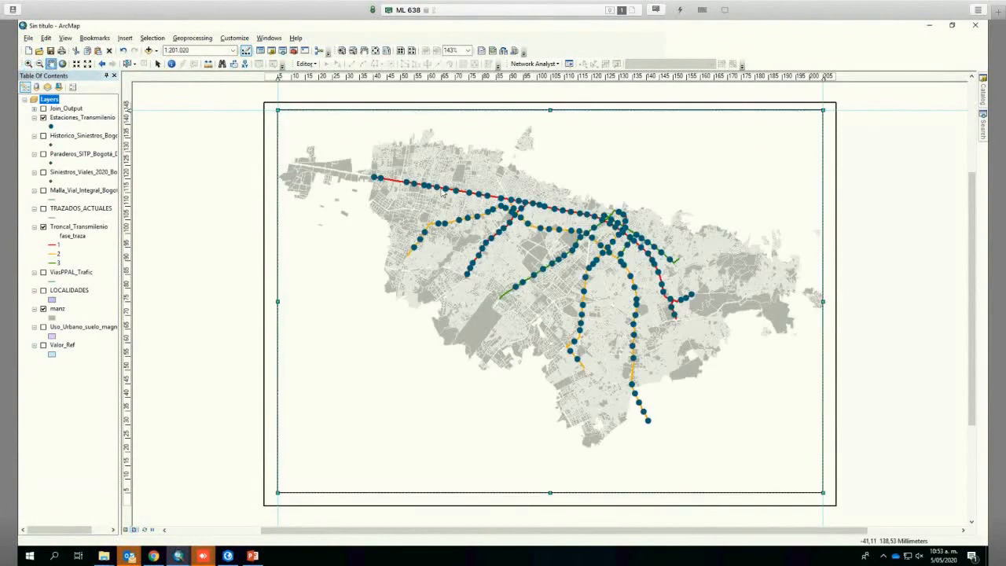
drag(661, 231, 649, 251)
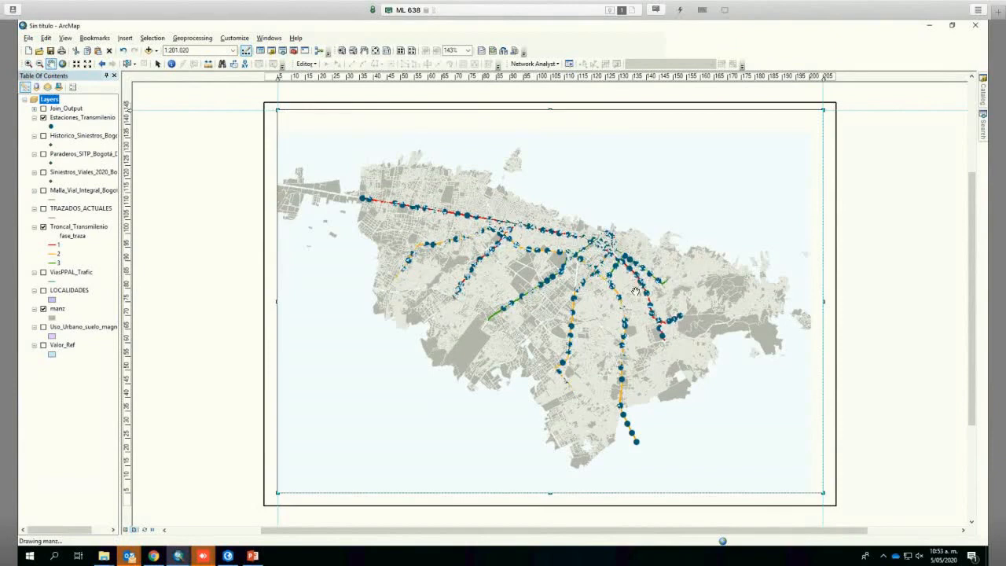
Insert an ESRI North 3 north arrow into the layout.
click(124, 38)
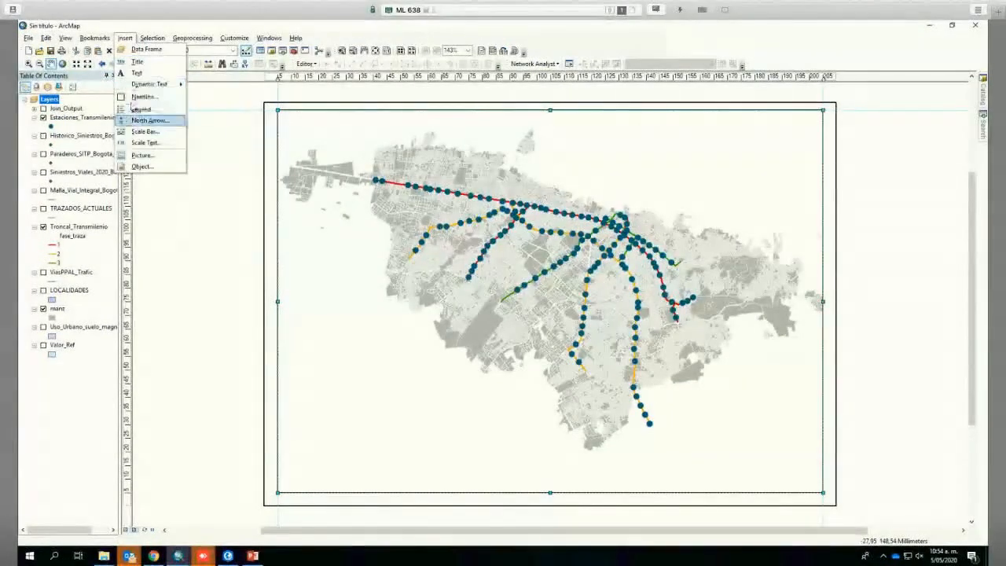
mouse_move(167, 84)
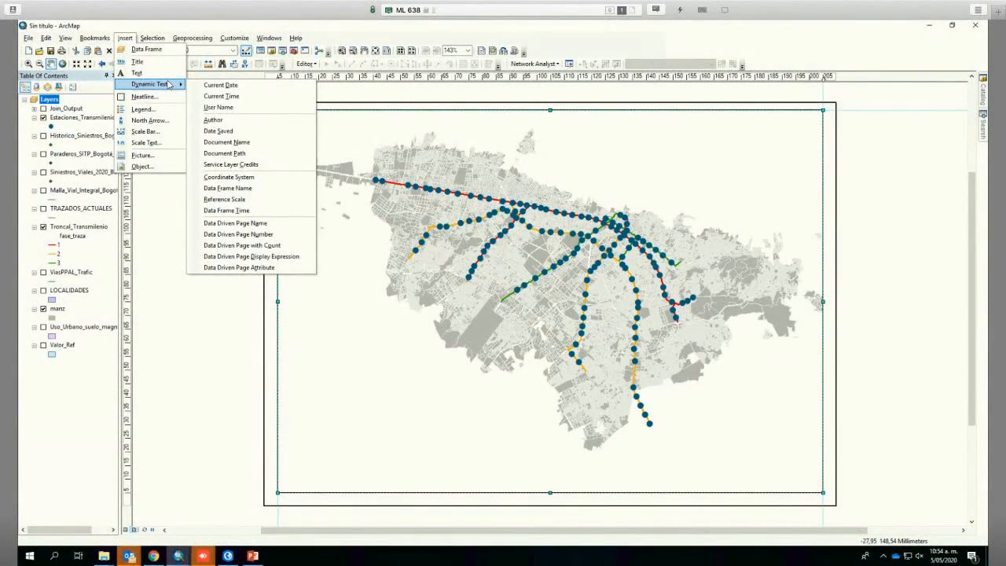
click(151, 121)
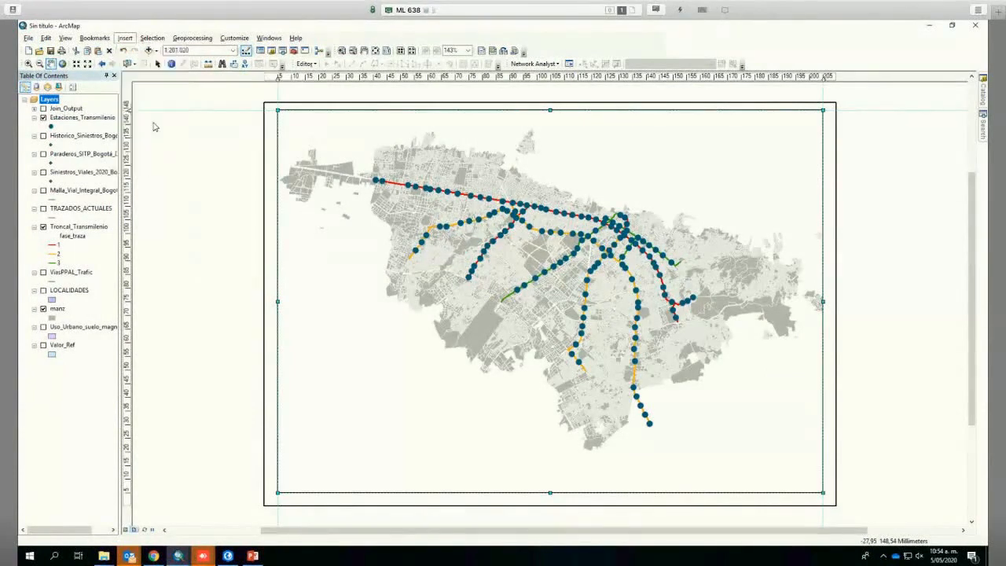
click(145, 88)
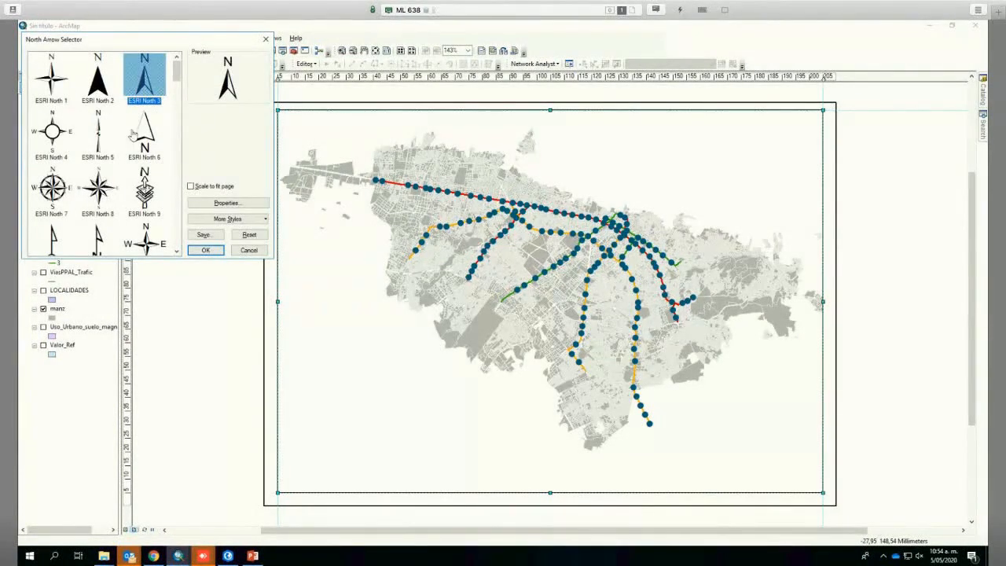
click(206, 250)
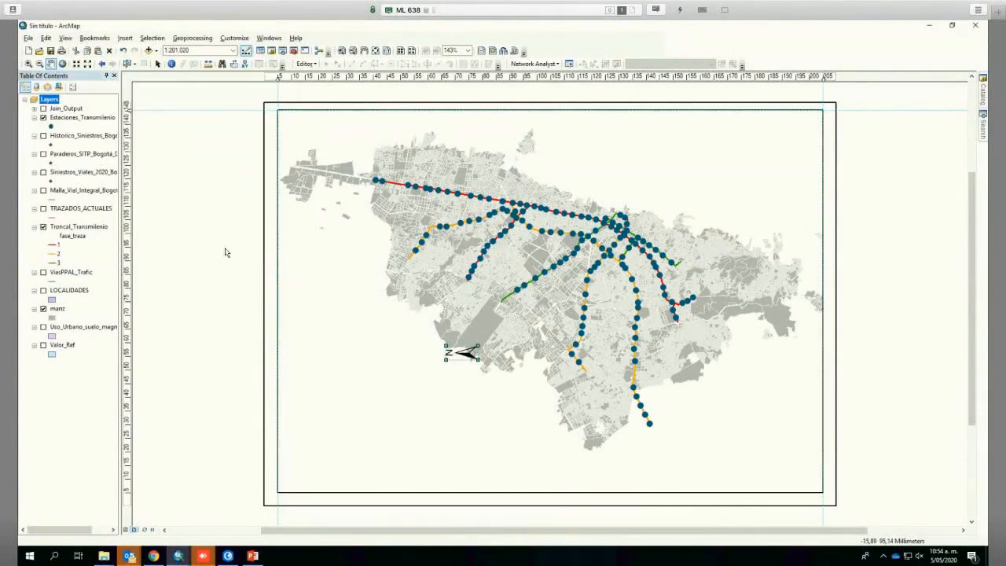
Place the north arrow in the map frame's upper-left corner, slightly inset from the frame border and above the blocks.
mouse_move(296, 113)
mouse_down()
mouse_move(285, 110)
mouse_move(296, 114)
mouse_up()
click(314, 244)
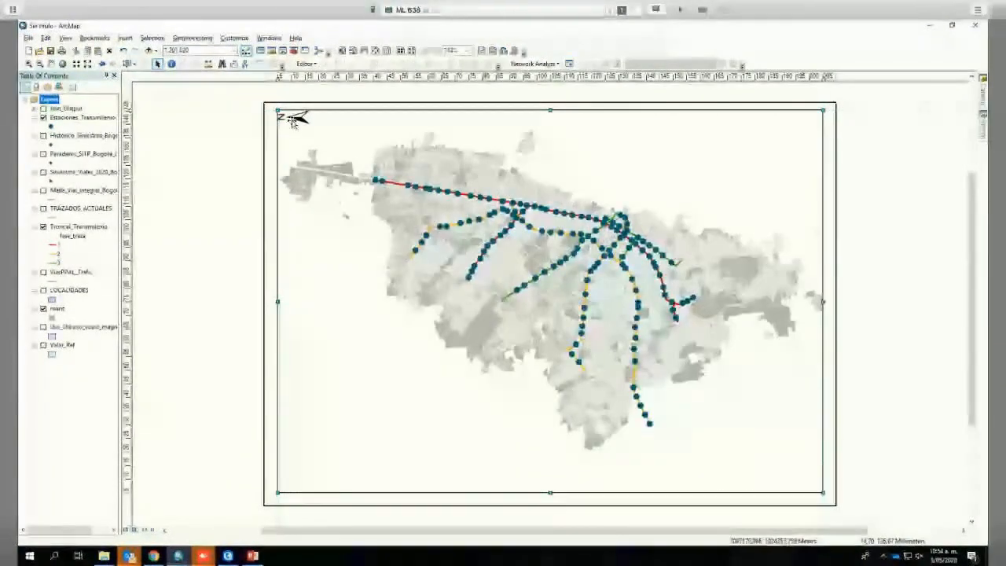
click(302, 118)
drag(303, 118, 302, 134)
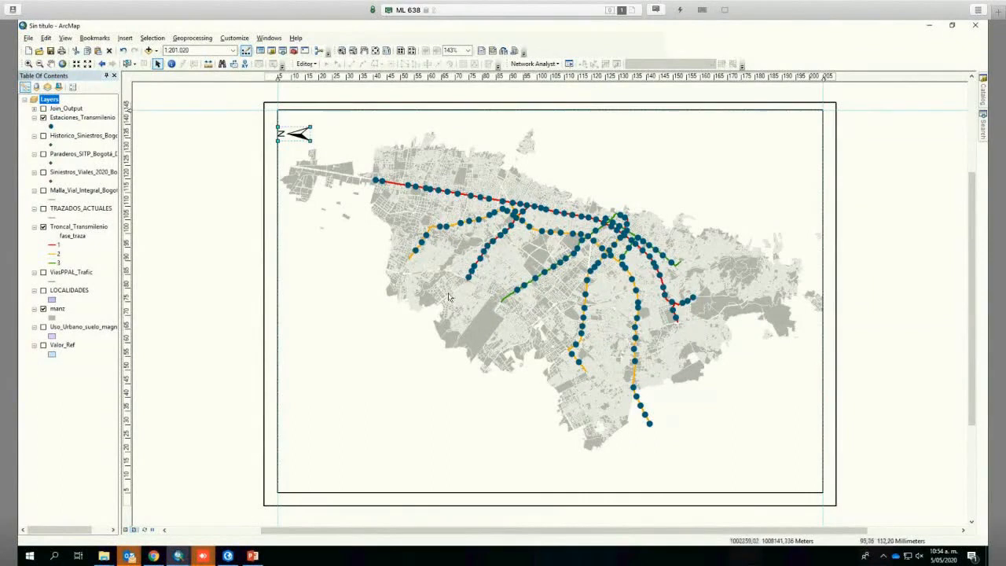
click(595, 329)
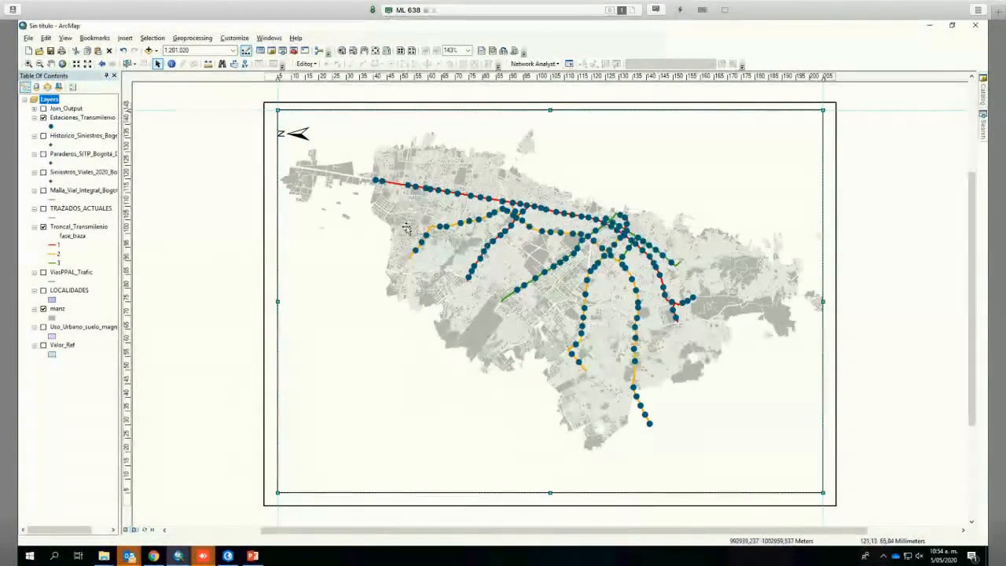
click(305, 138)
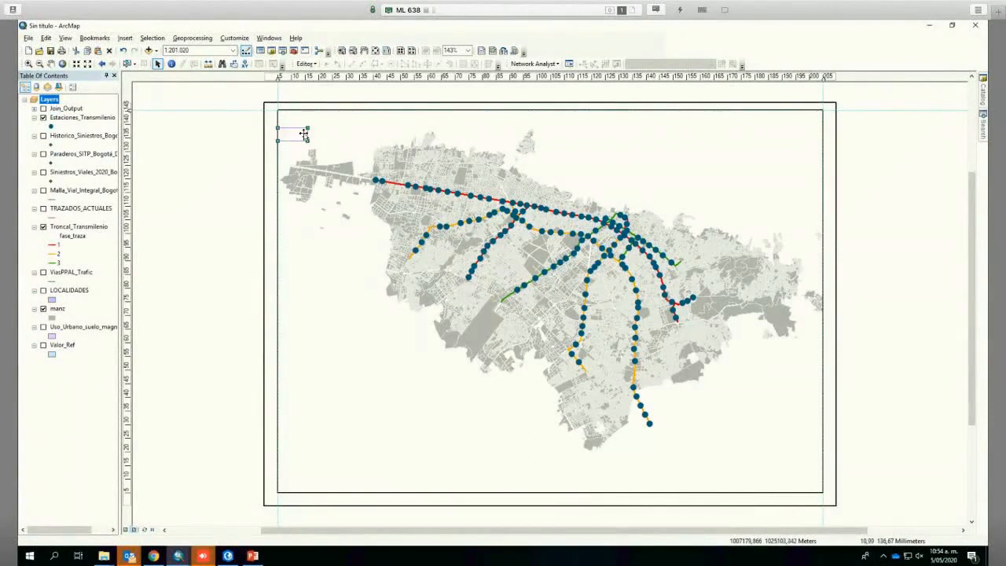
drag(303, 132, 320, 133)
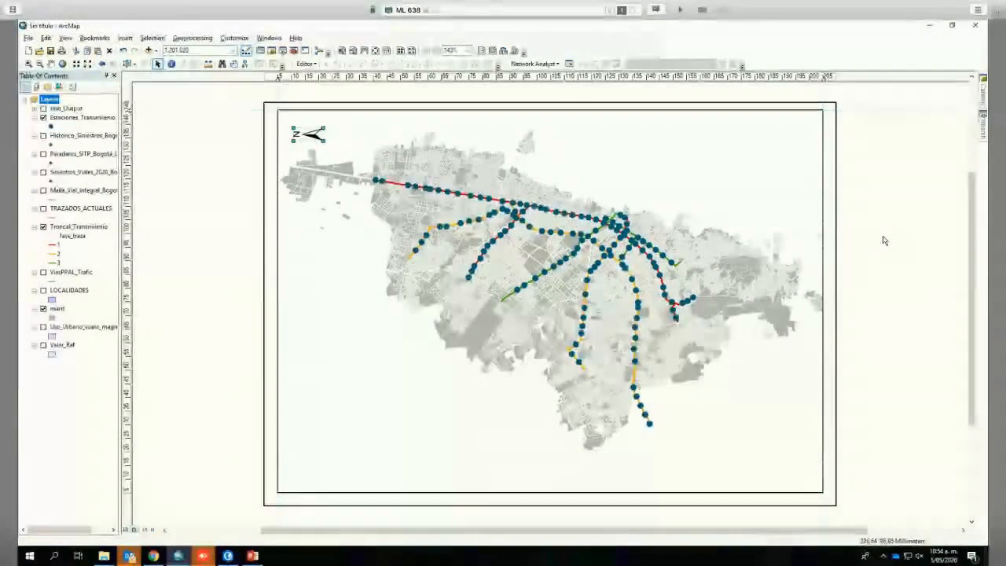
click(884, 241)
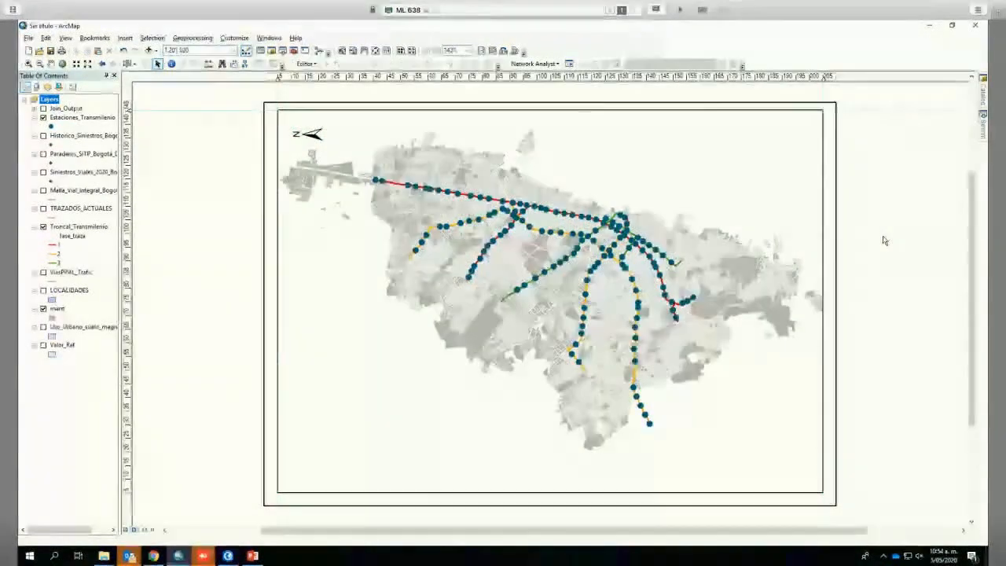
Start a single-column legend containing only Estaciones_Transmilenio and Troncal_Transmilenio, removing manz from the legend items.
click(126, 38)
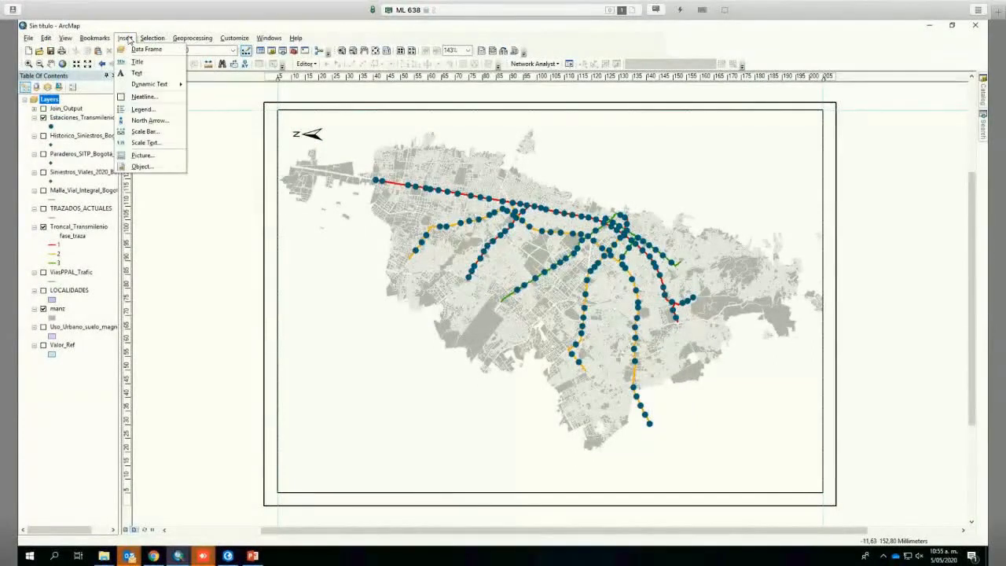
click(151, 112)
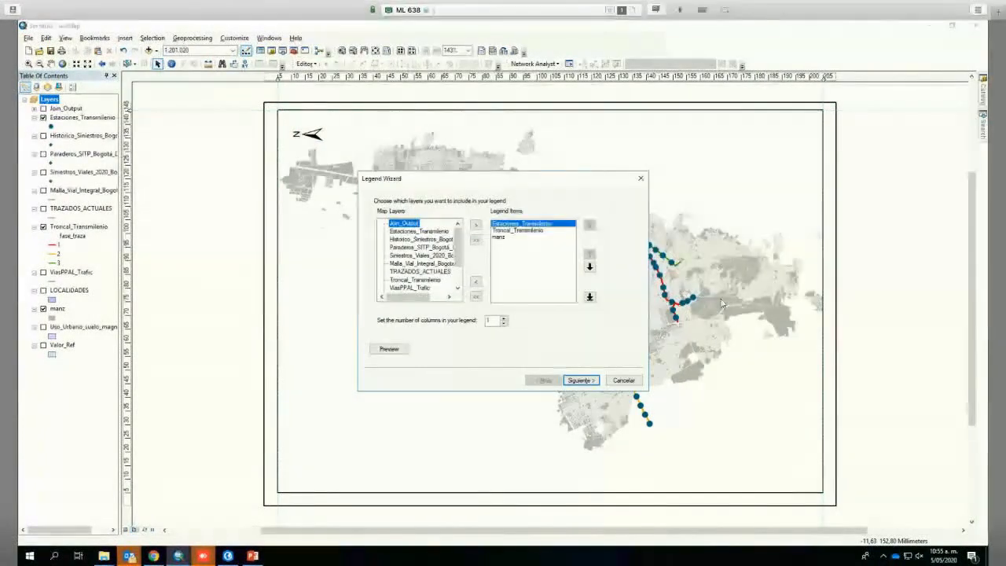
click(500, 237)
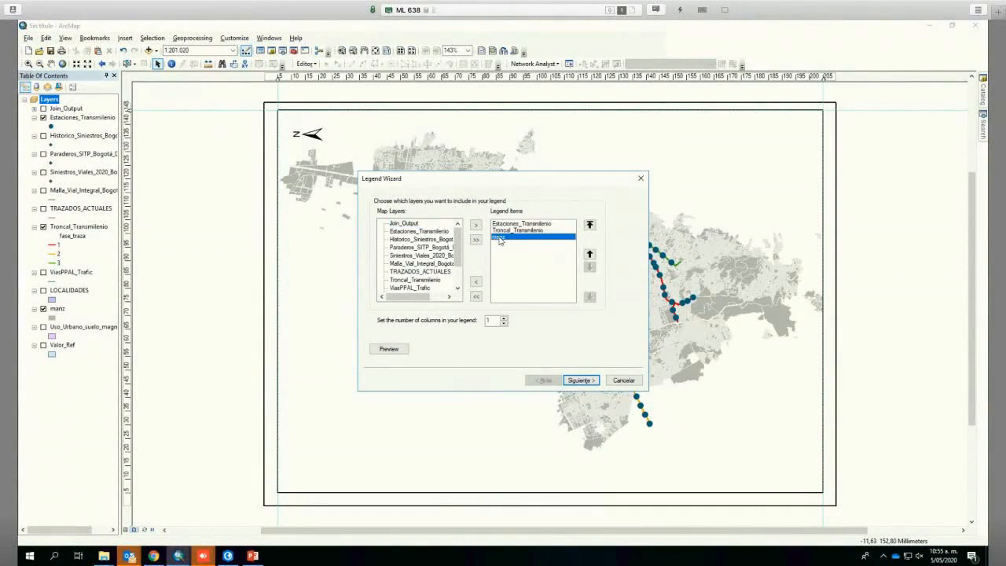
click(476, 282)
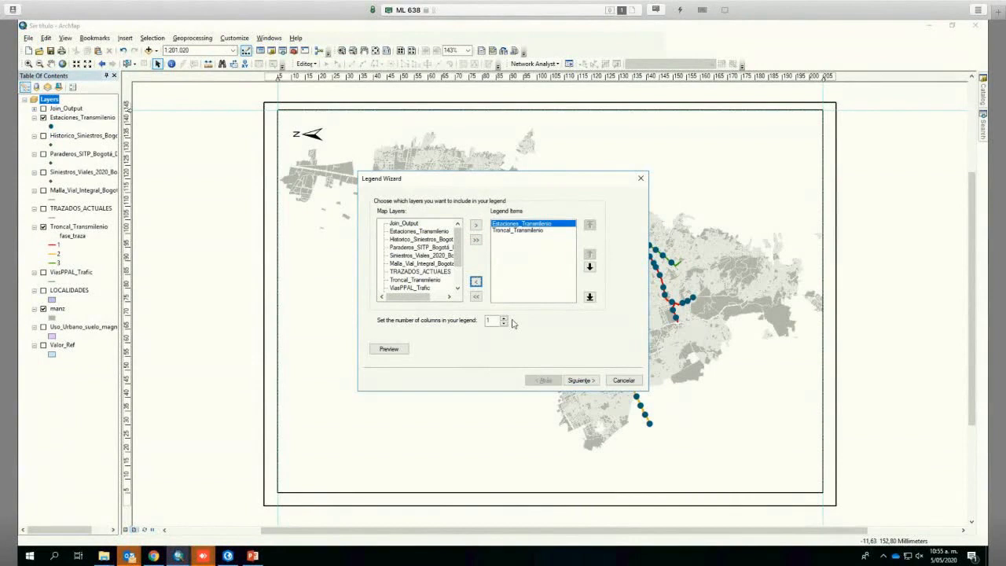
click(586, 384)
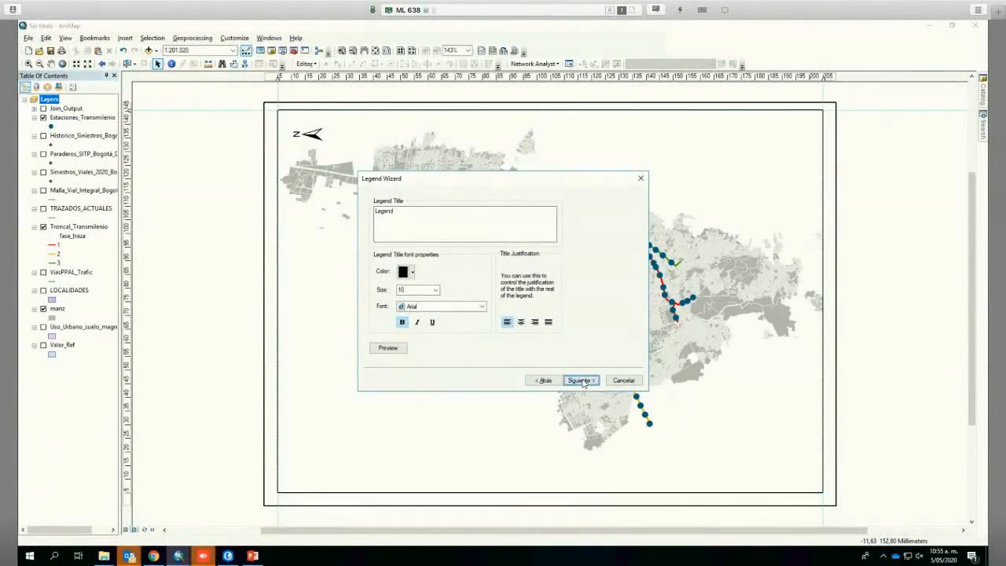
Keep the default legend title and give the legend frame a 1.0 Point border and a White background.
click(580, 380)
click(462, 223)
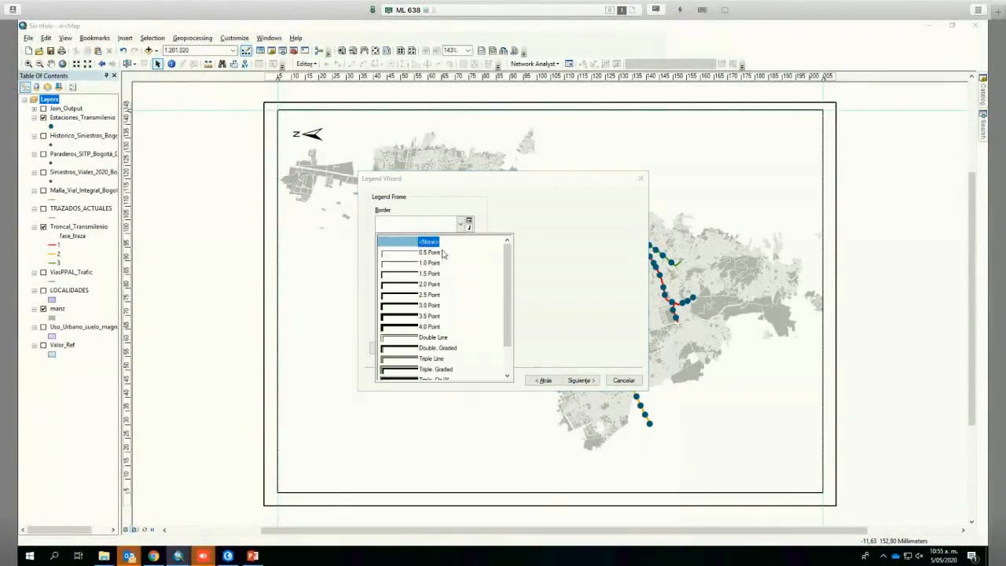
click(432, 263)
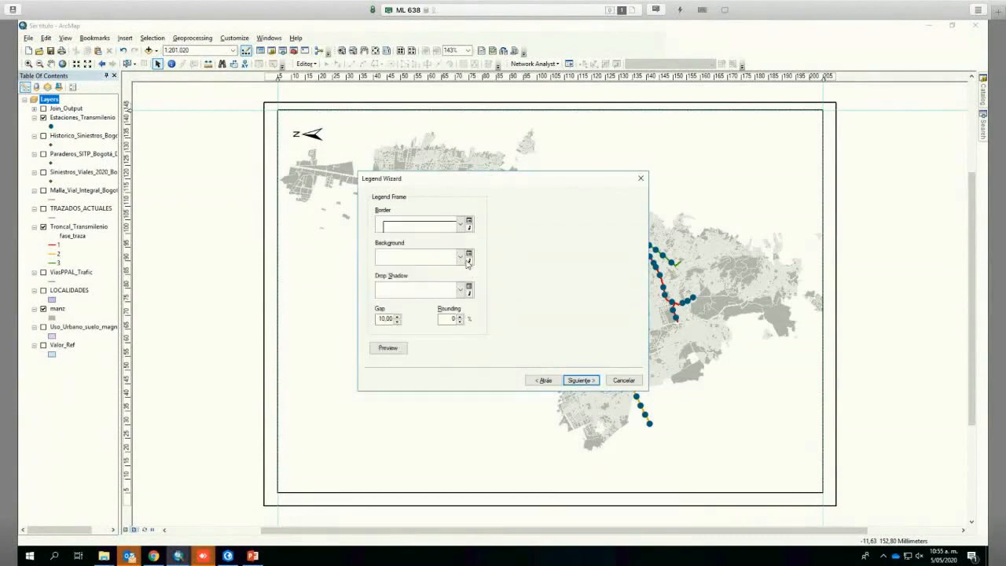
click(462, 258)
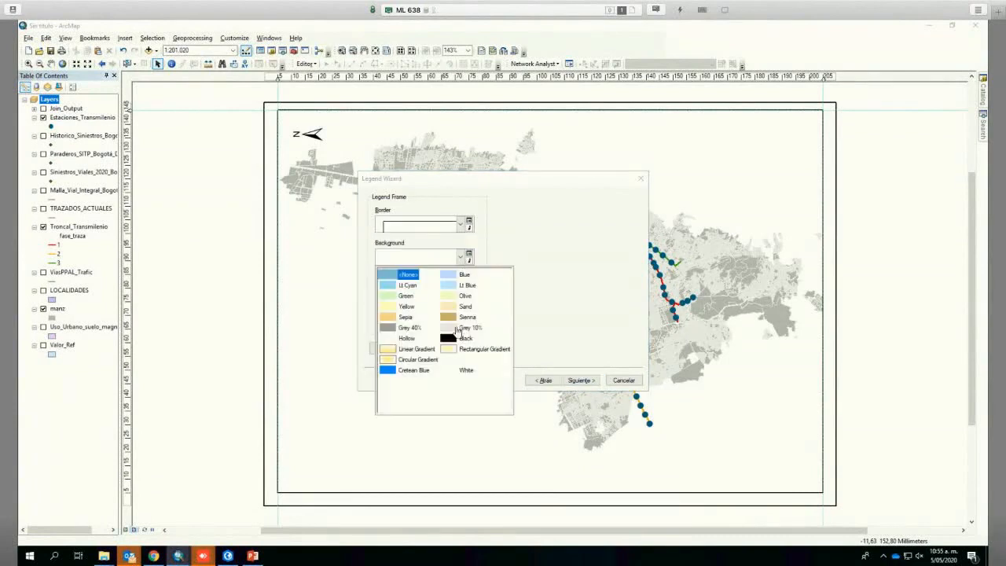
click(463, 370)
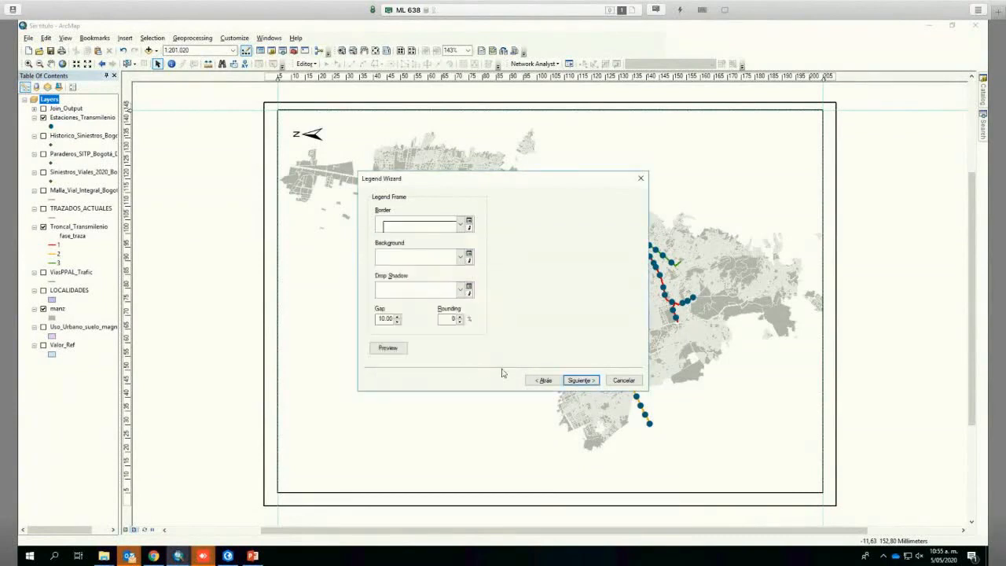
Finish the legend with the default patch and spacing settings and place it in the map frame's lower-left corner.
click(579, 381)
click(580, 381)
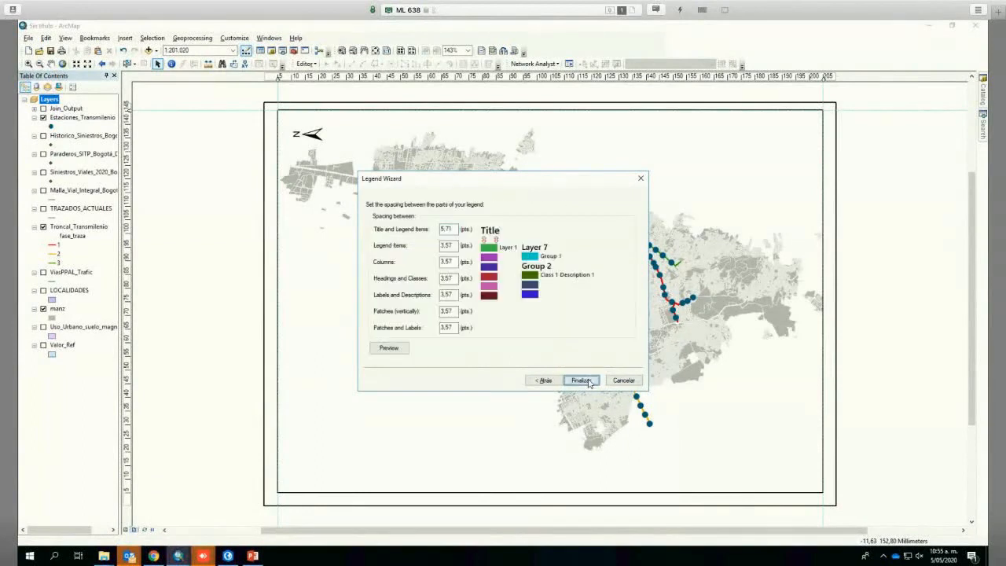
click(582, 380)
drag(552, 314, 369, 445)
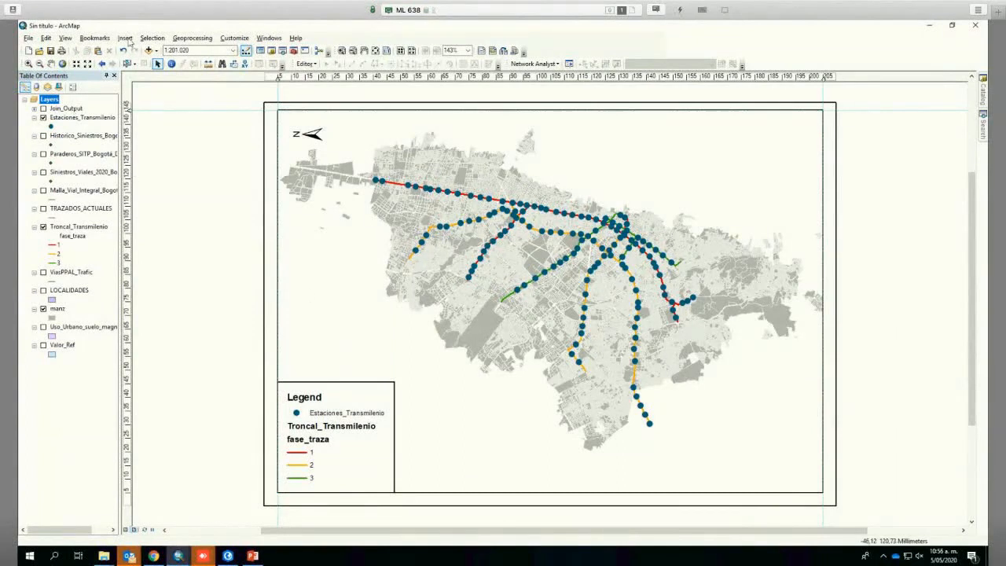
Start an Alternating Scale Bar 1 for the layout with Kilometers as its division units and the label after the bar.
click(125, 37)
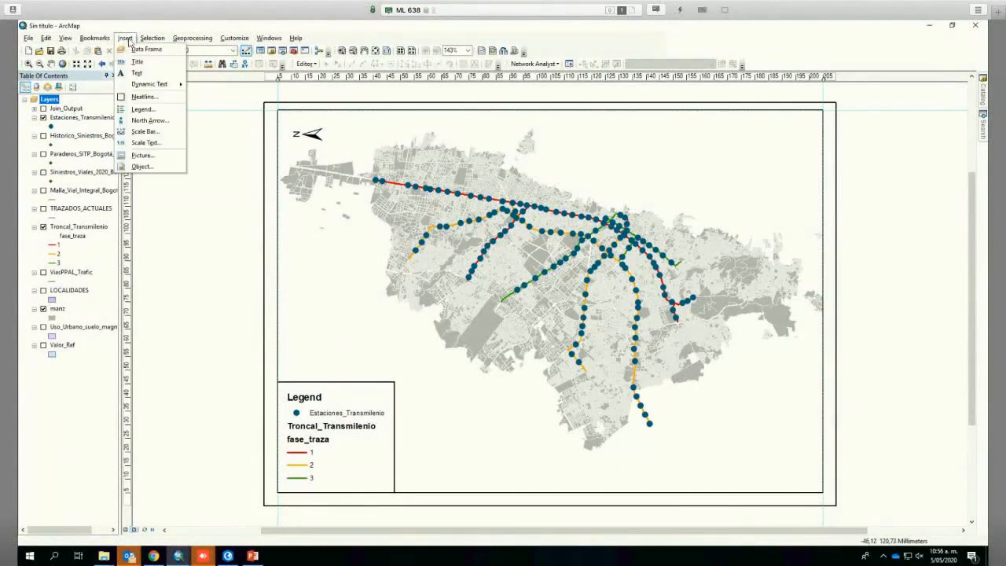
click(145, 131)
click(96, 191)
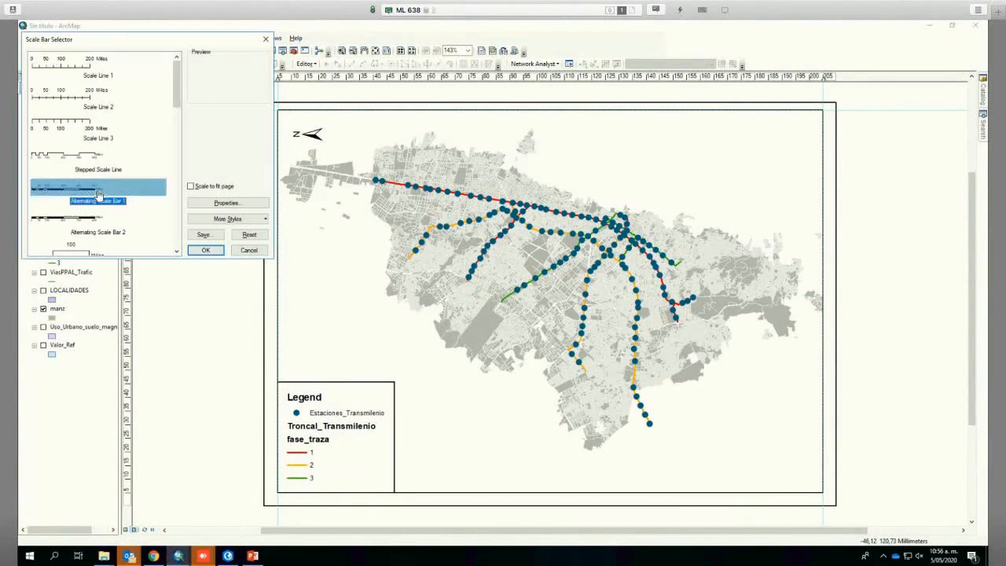
click(247, 203)
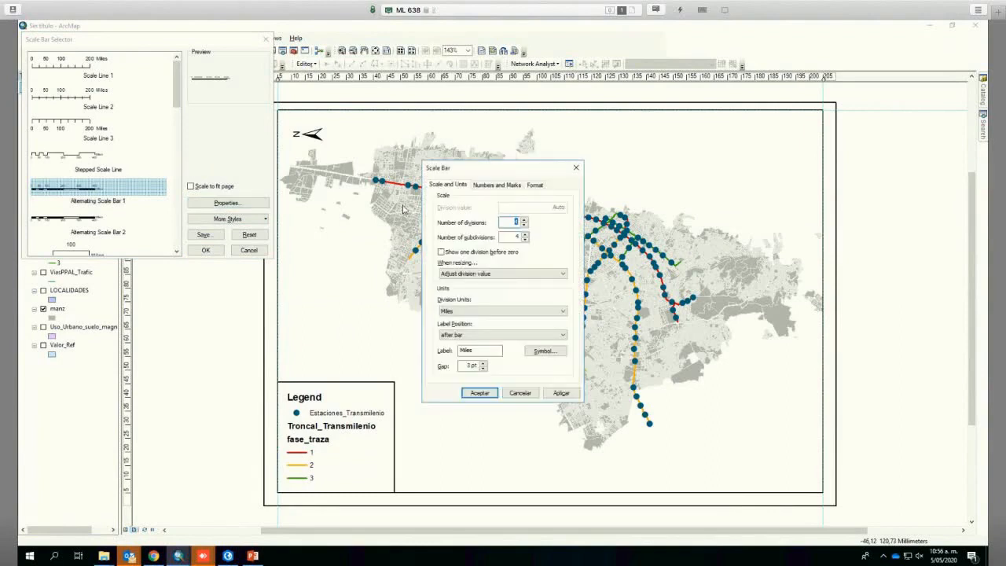
click(501, 312)
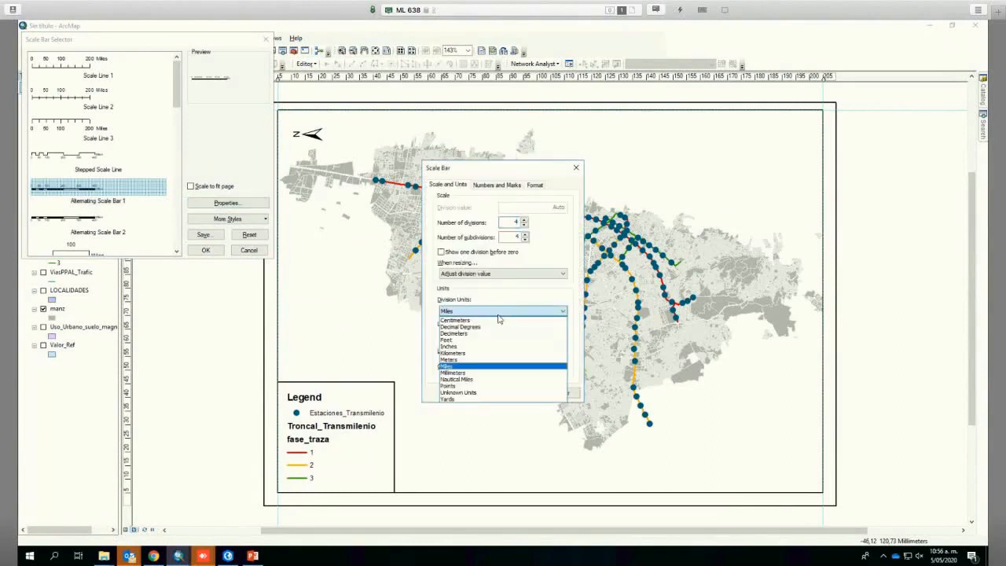
click(463, 353)
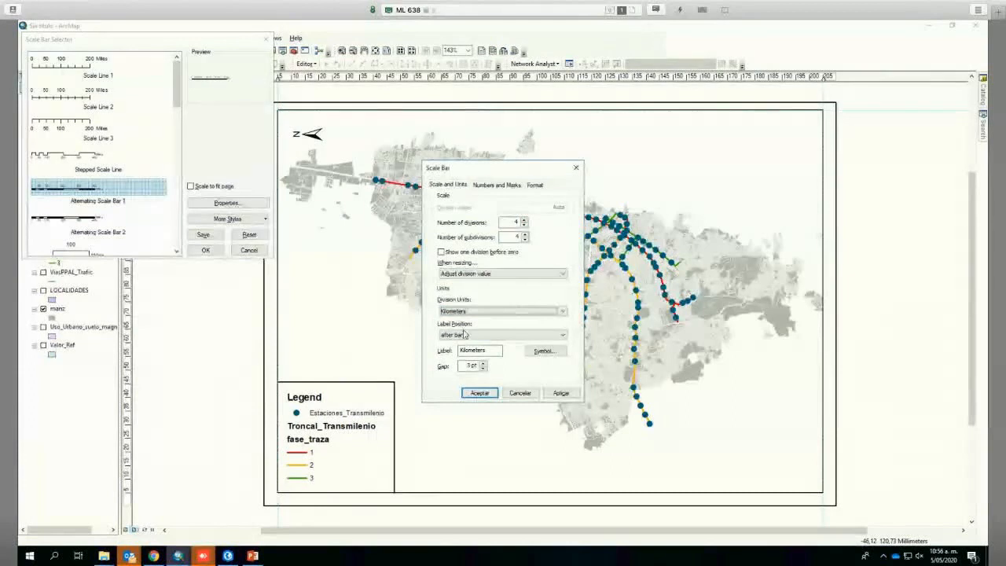
click(462, 350)
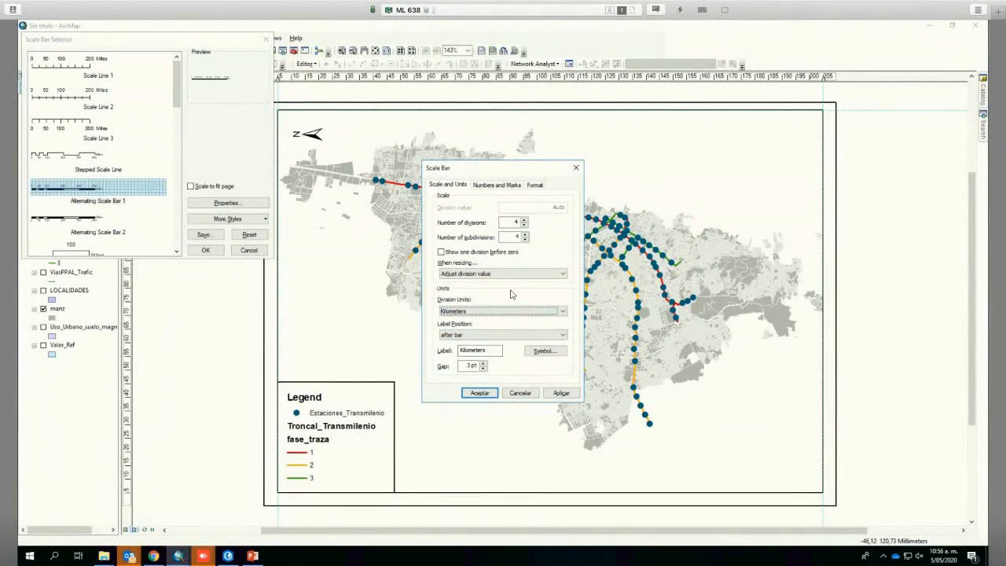
Set the scale bar to 2 divisions and 2 subdivisions and insert it into the layout.
click(525, 225)
click(524, 226)
click(524, 240)
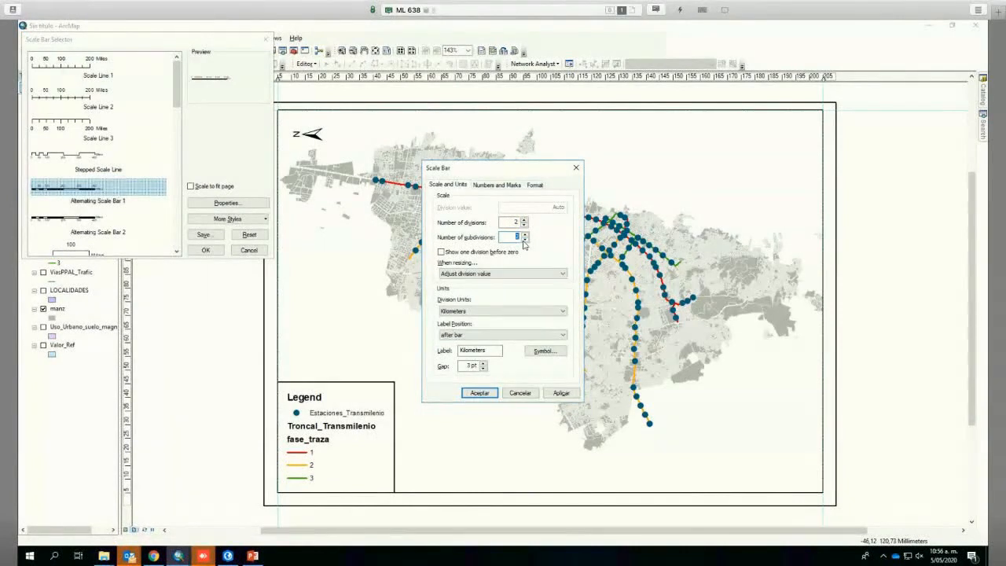
click(479, 393)
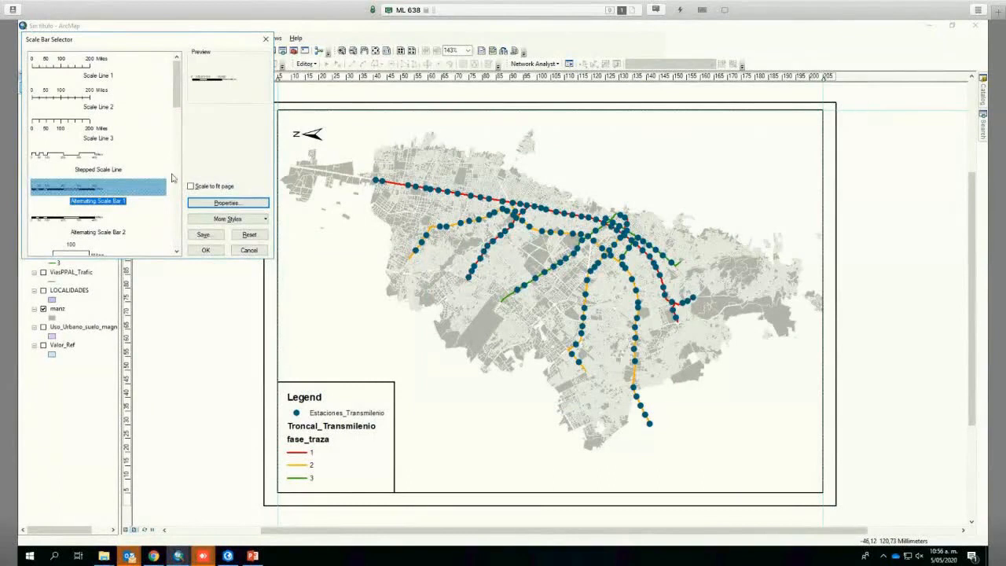
click(213, 253)
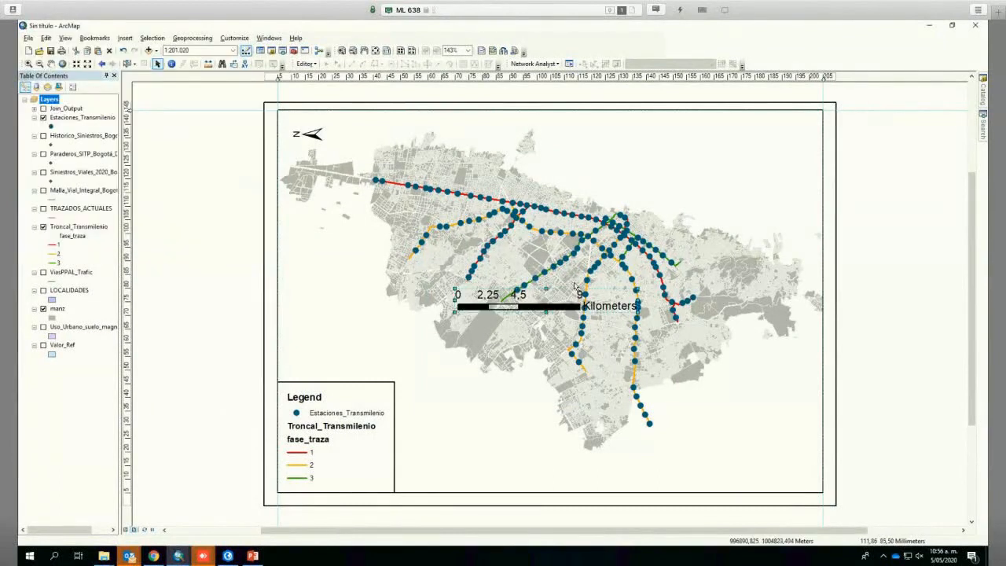
Place the scale bar in the map frame's lower-right corner and widen it until it spans 11 kilometers.
drag(783, 442, 735, 482)
drag(642, 470, 668, 480)
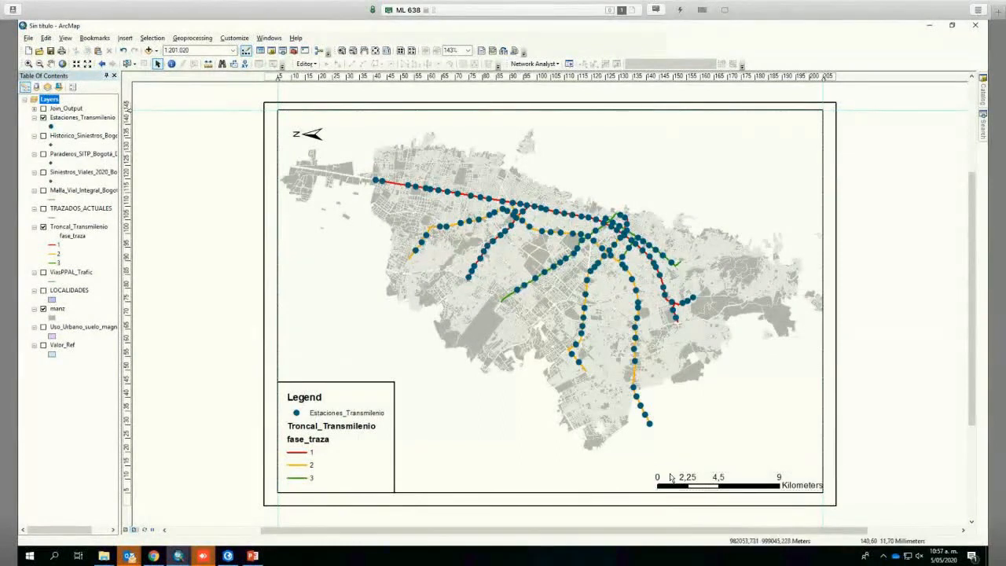
click(670, 477)
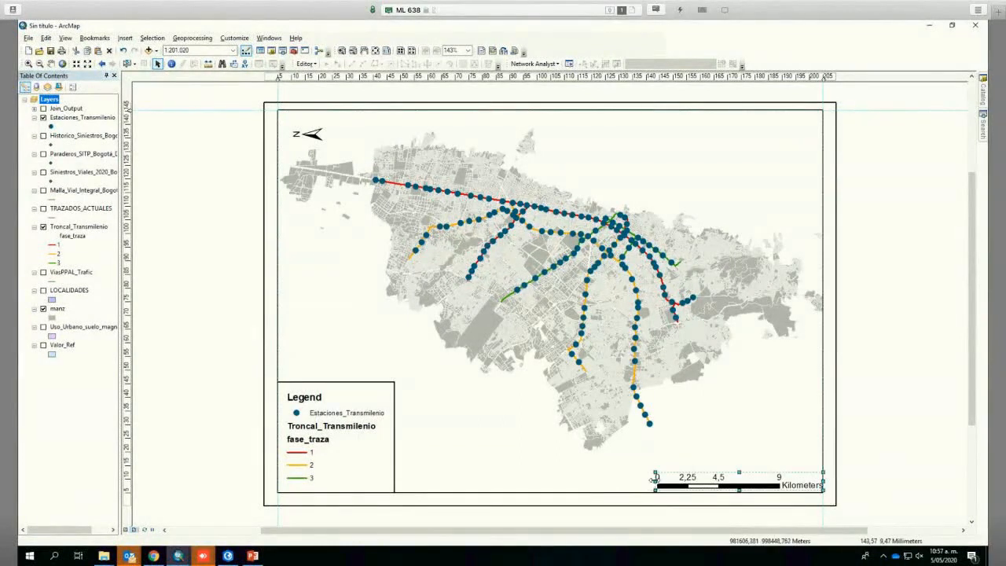
drag(654, 478, 626, 478)
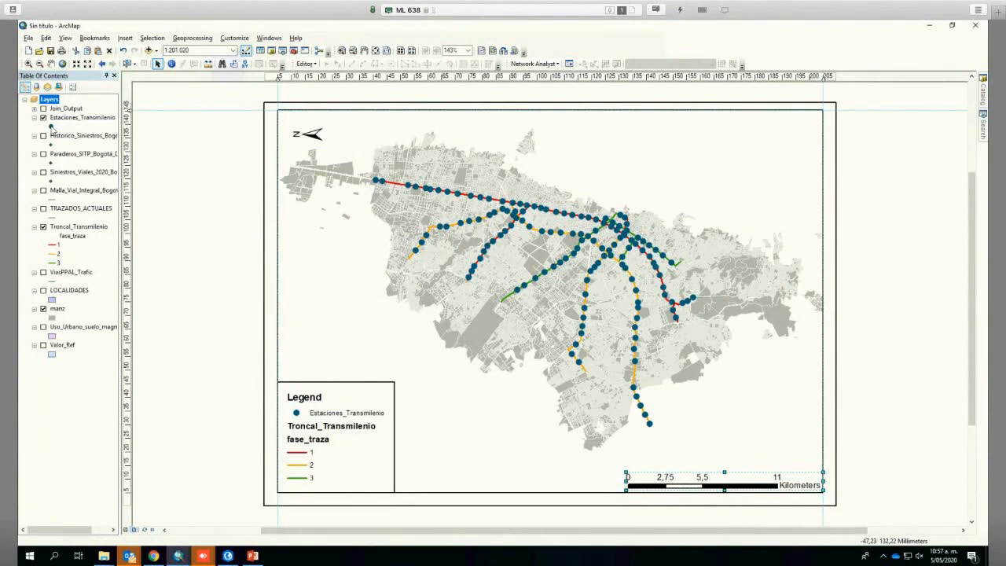
Reduce the size of the Estaciones_Transmilenio point symbol so the colored trunk lines show between the stations.
click(52, 126)
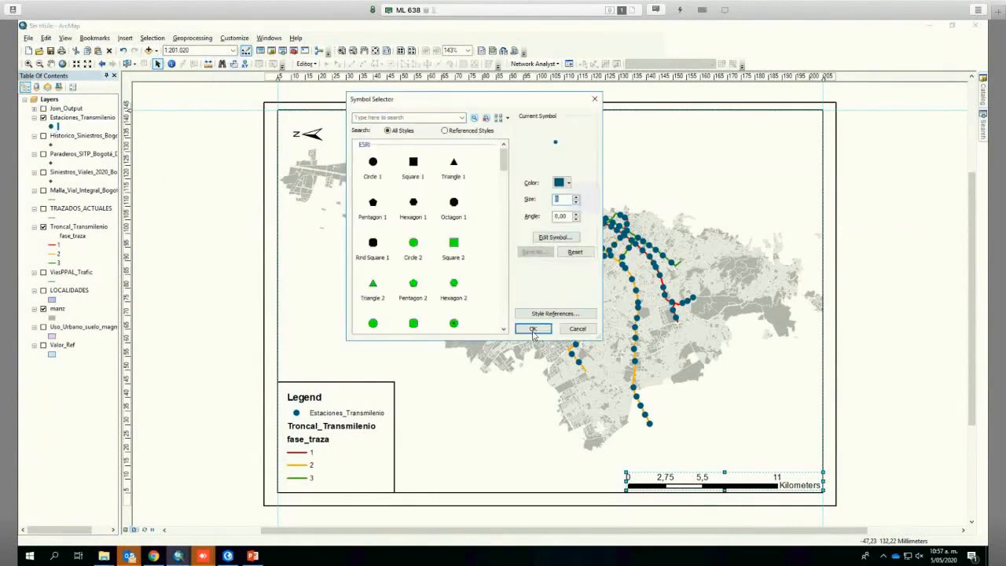
click(533, 330)
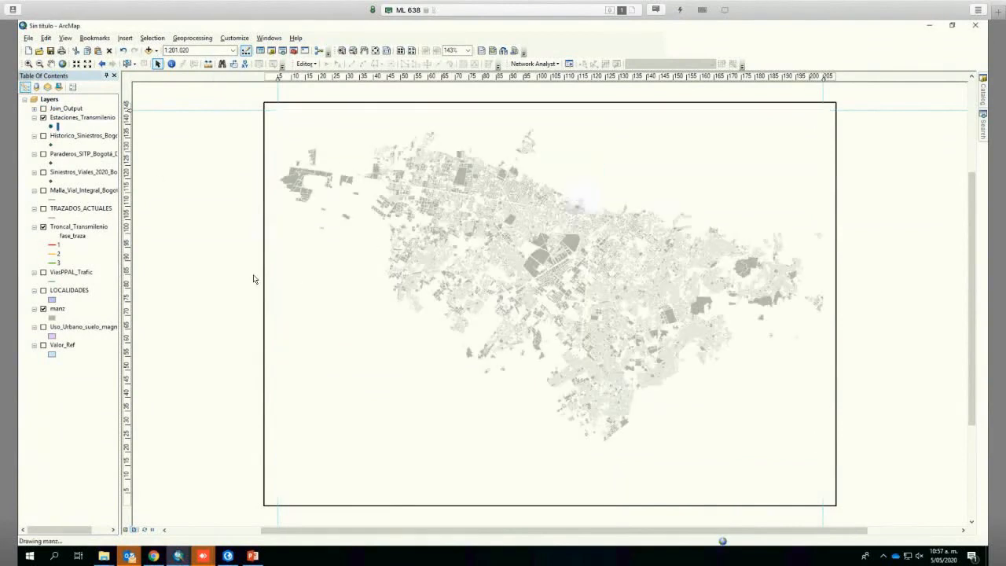
click(52, 126)
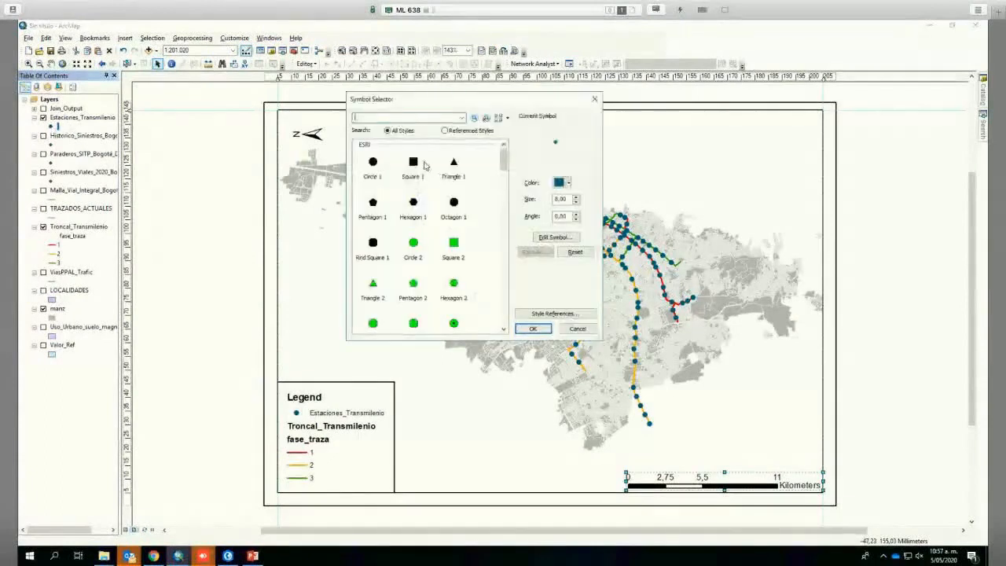
click(533, 328)
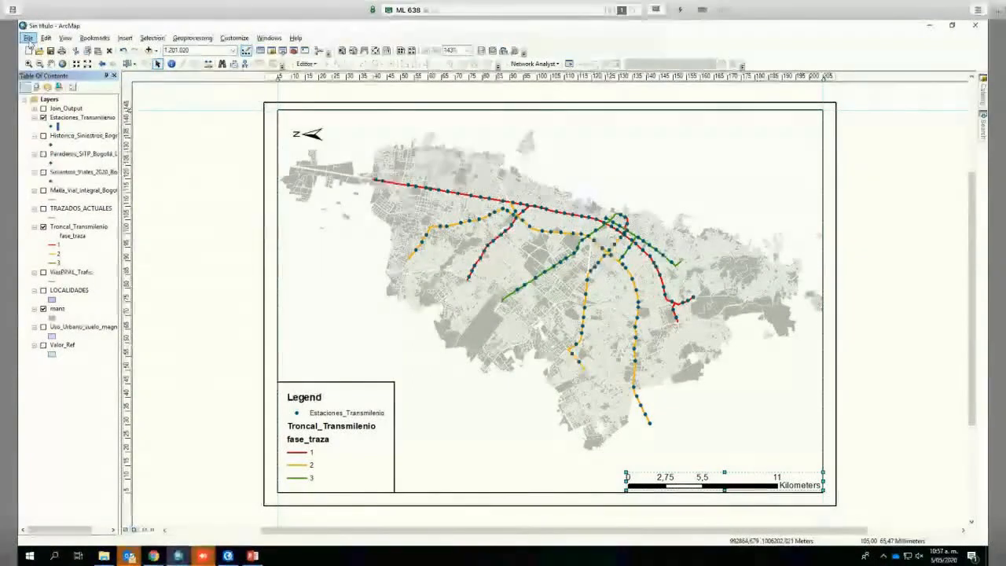
Examine the map export options, including the available file formats and the JPEG resolution setting, without exporting.
click(28, 38)
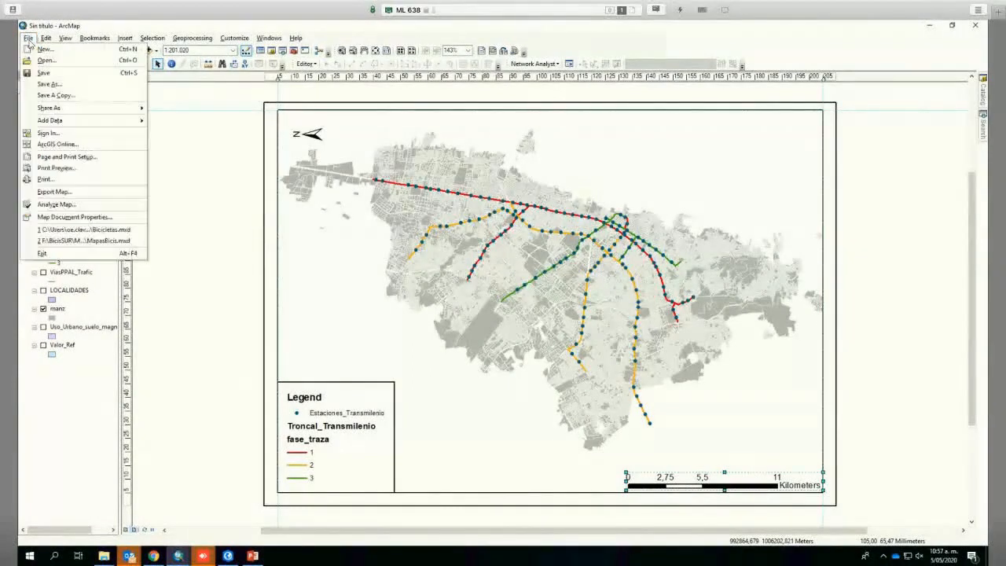
click(61, 192)
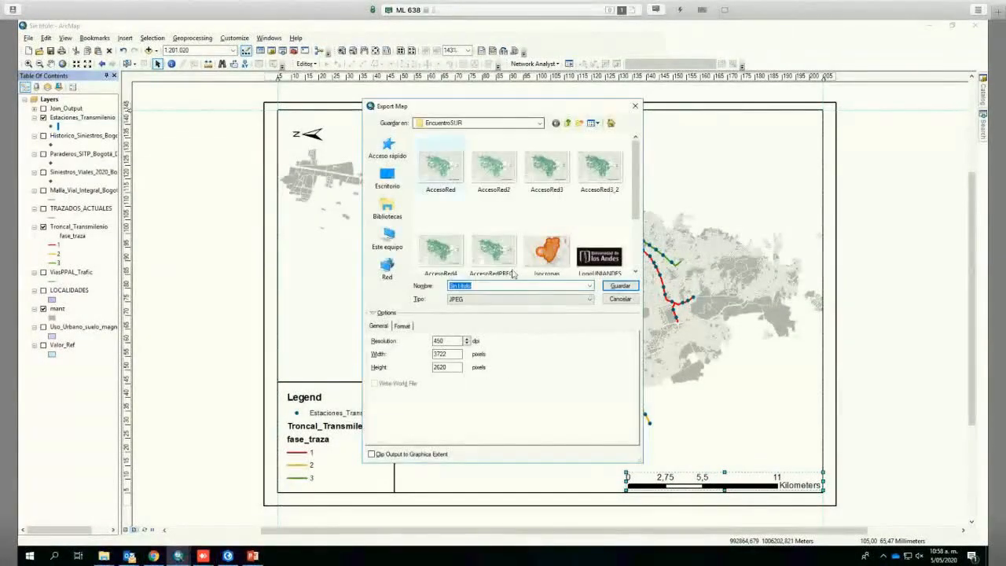
click(518, 298)
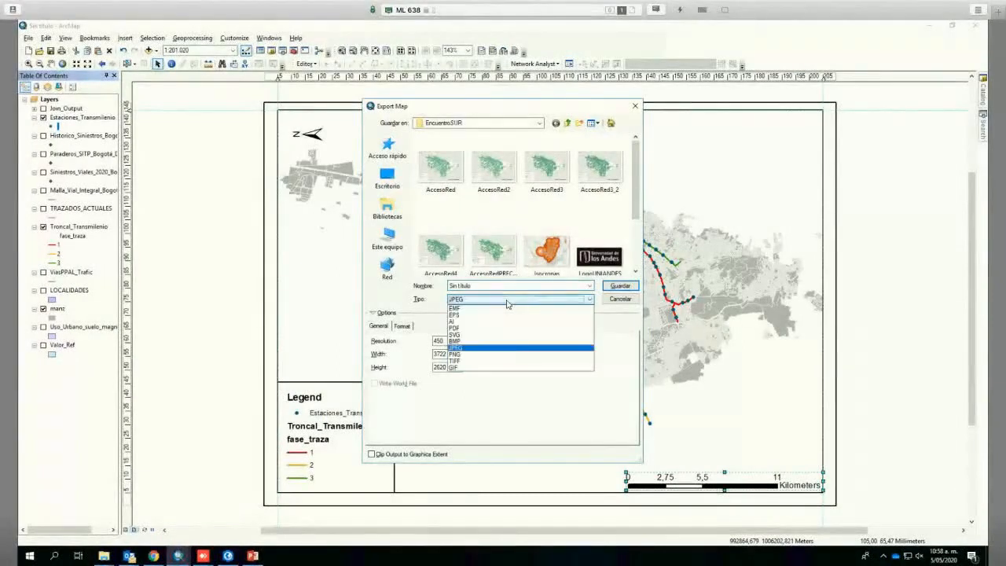
click(467, 302)
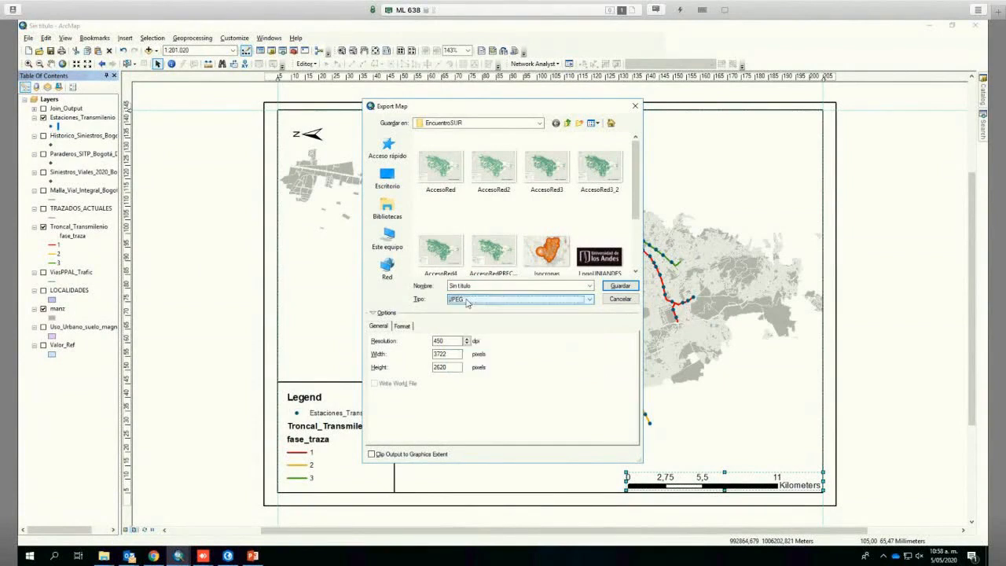
click(444, 340)
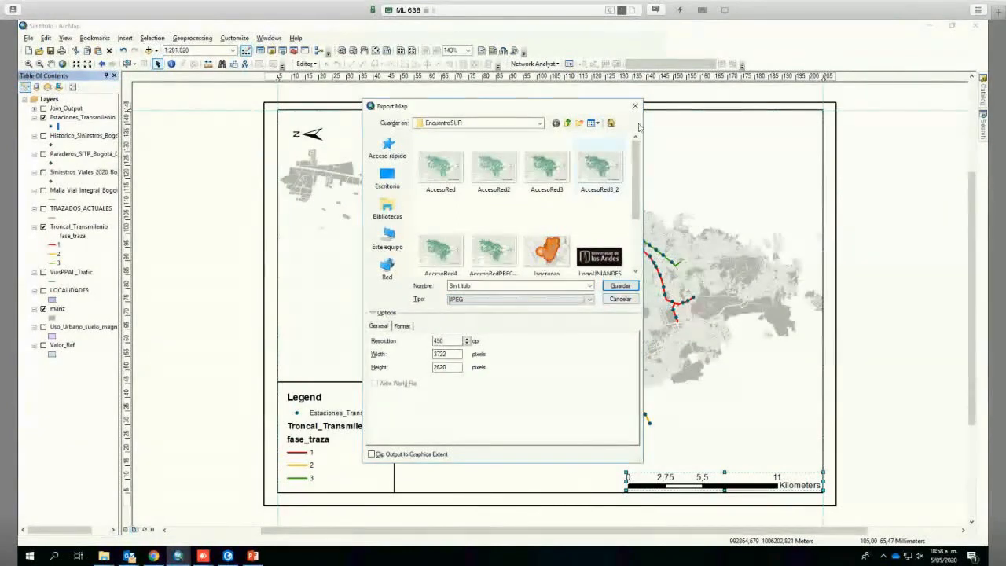
click(636, 106)
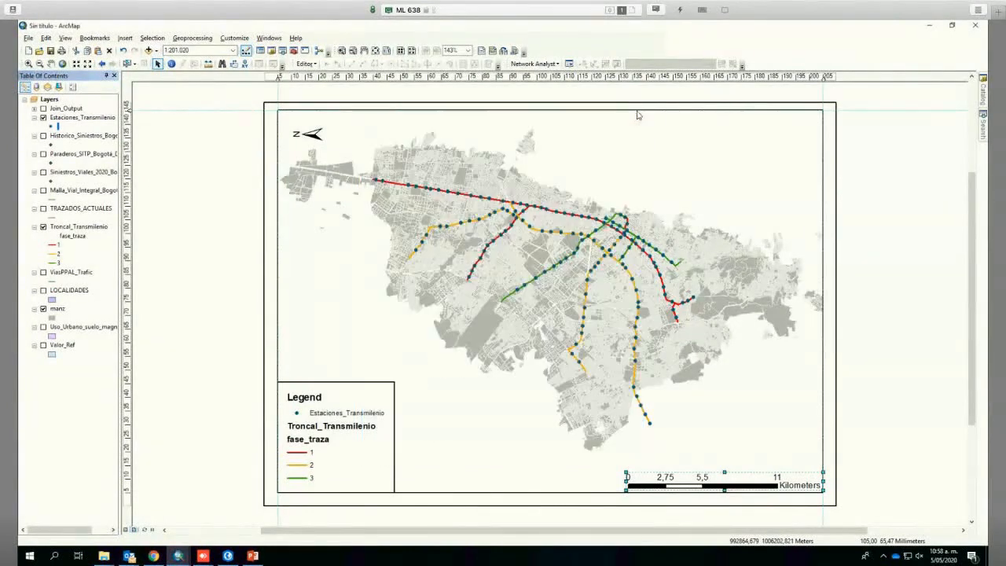